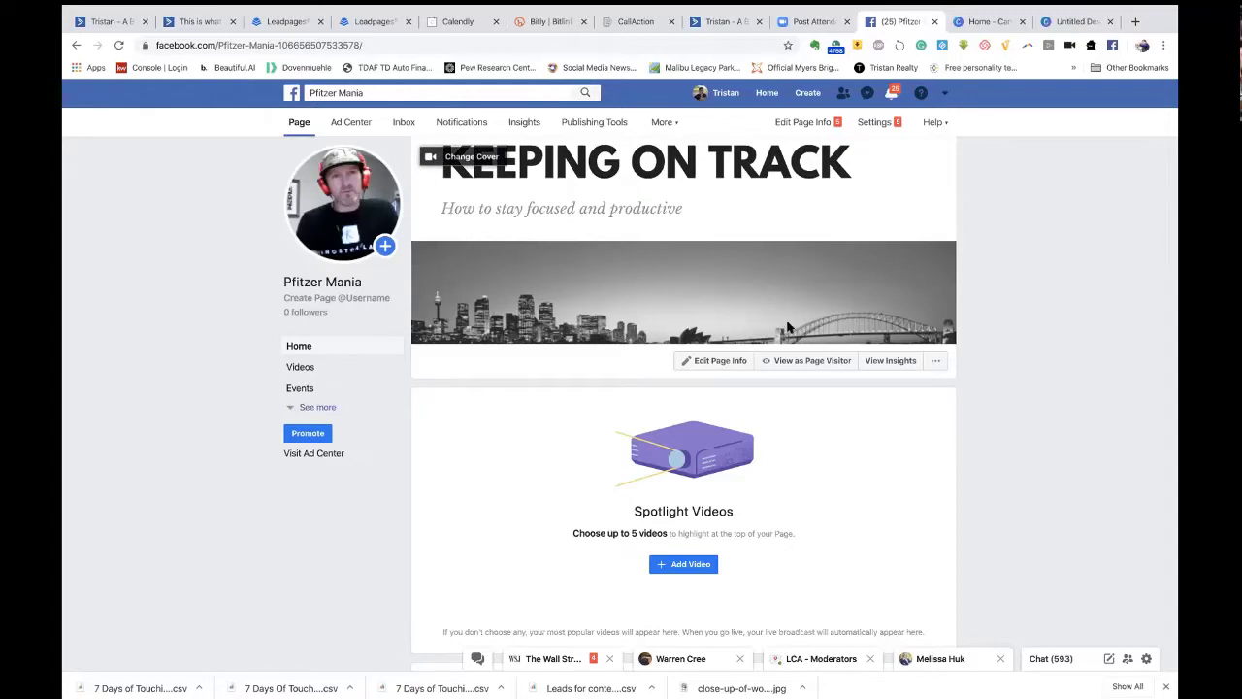
# Step: Open the page's info settings and examine the description, contact, location, business hours and privacy policy fields
pyautogui.scroll(-2, 706, 351)
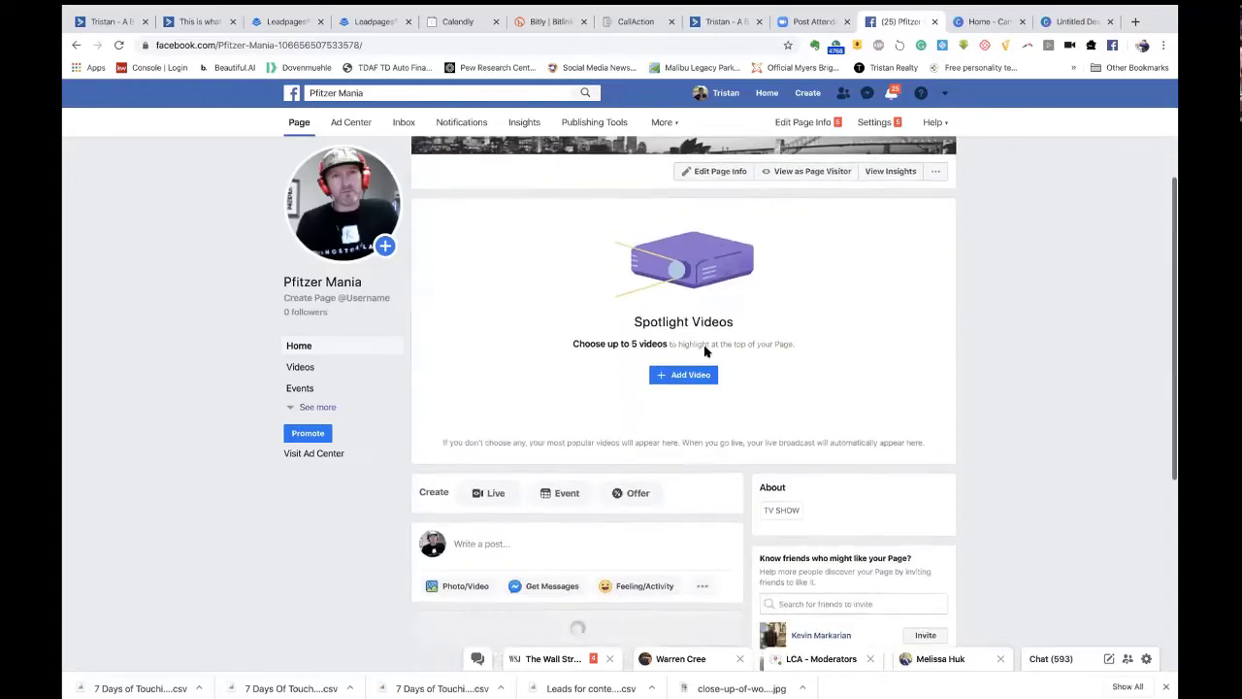
pyautogui.scroll(2, 716, 430)
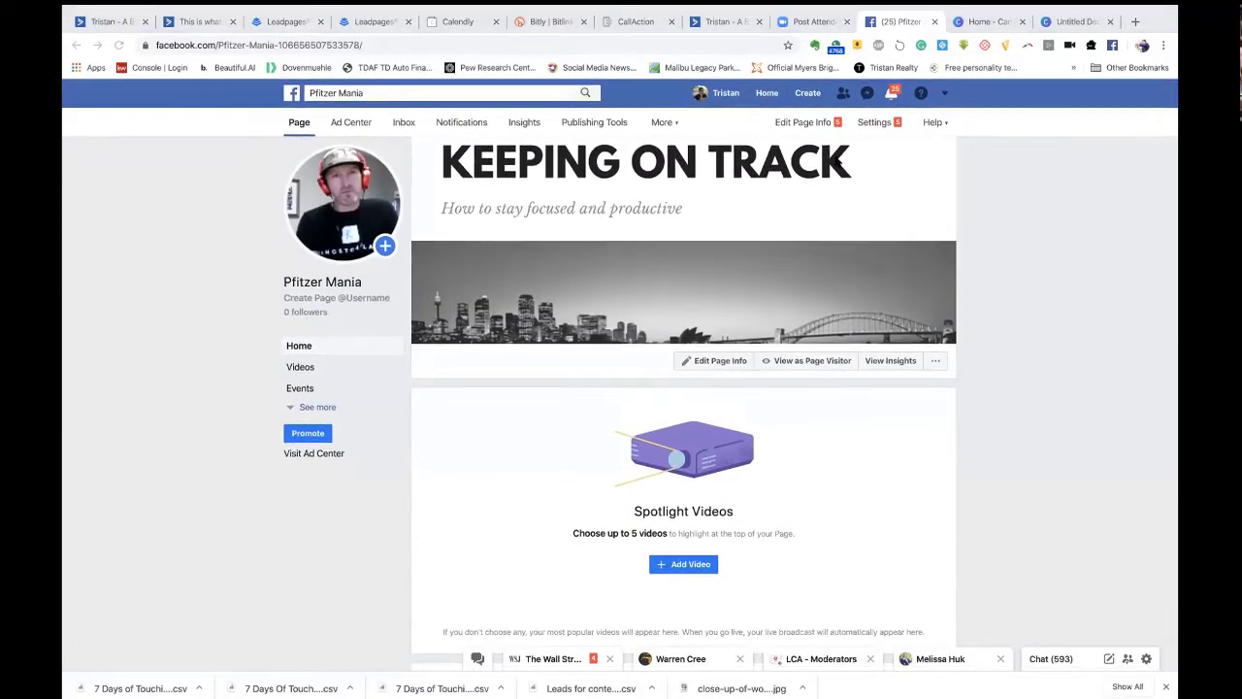
pyautogui.click(822, 124)
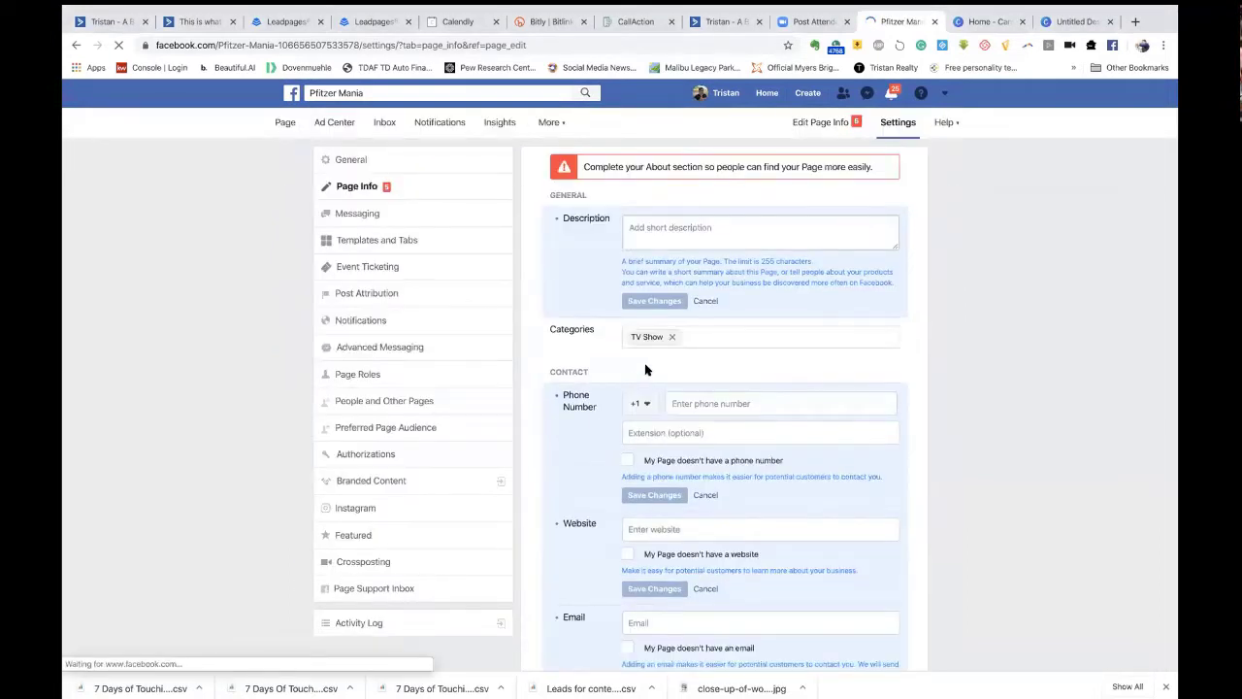
pyautogui.click(657, 229)
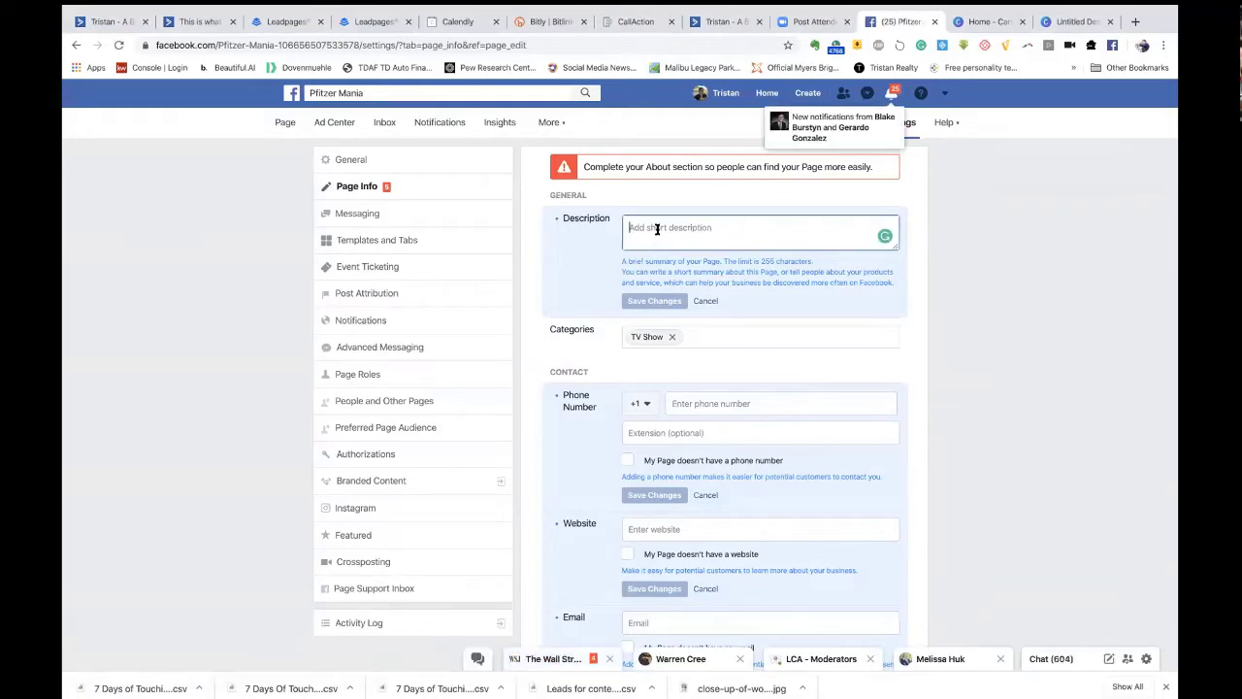
pyautogui.scroll(-1, 666, 341)
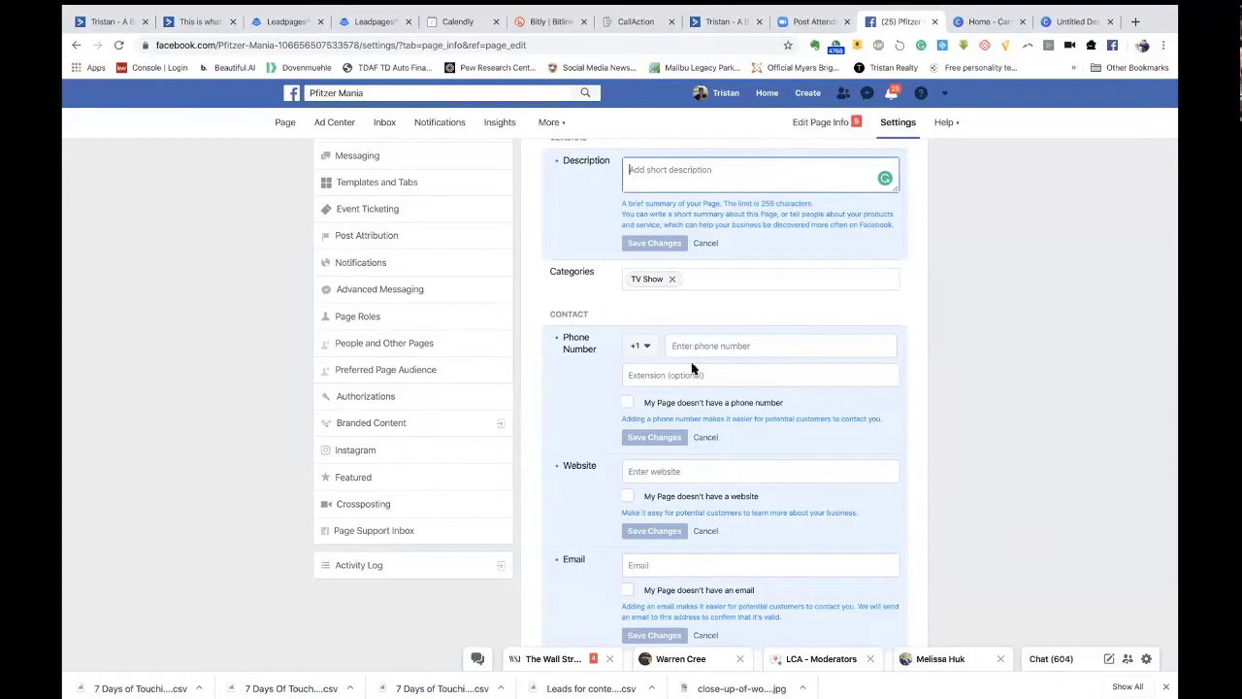
pyautogui.scroll(-1, 679, 432)
pyautogui.scroll(-2, 666, 483)
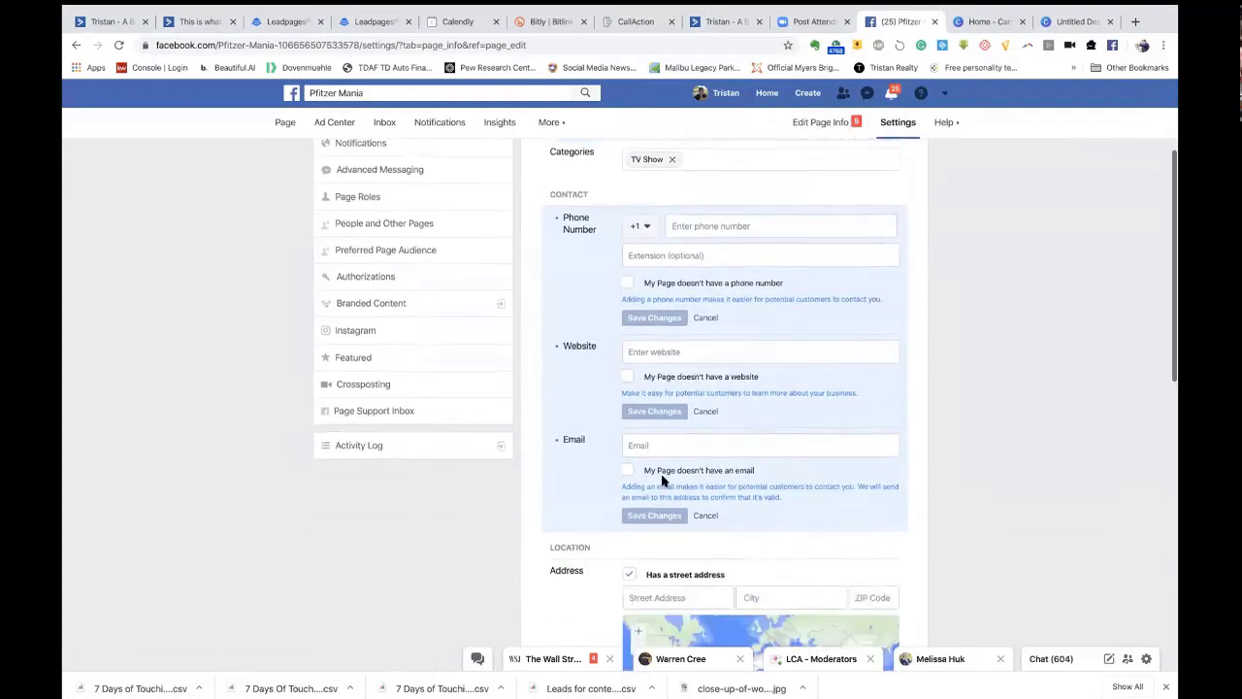
pyautogui.scroll(-4, 662, 480)
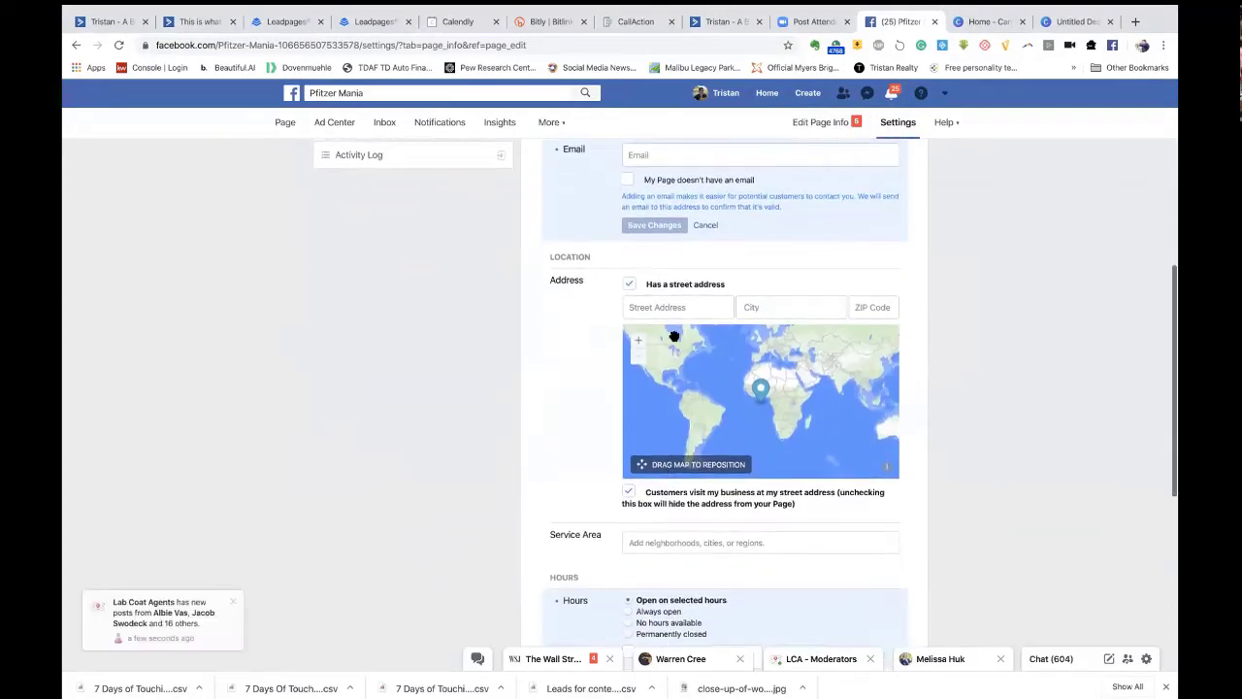
pyautogui.scroll(-3, 585, 430)
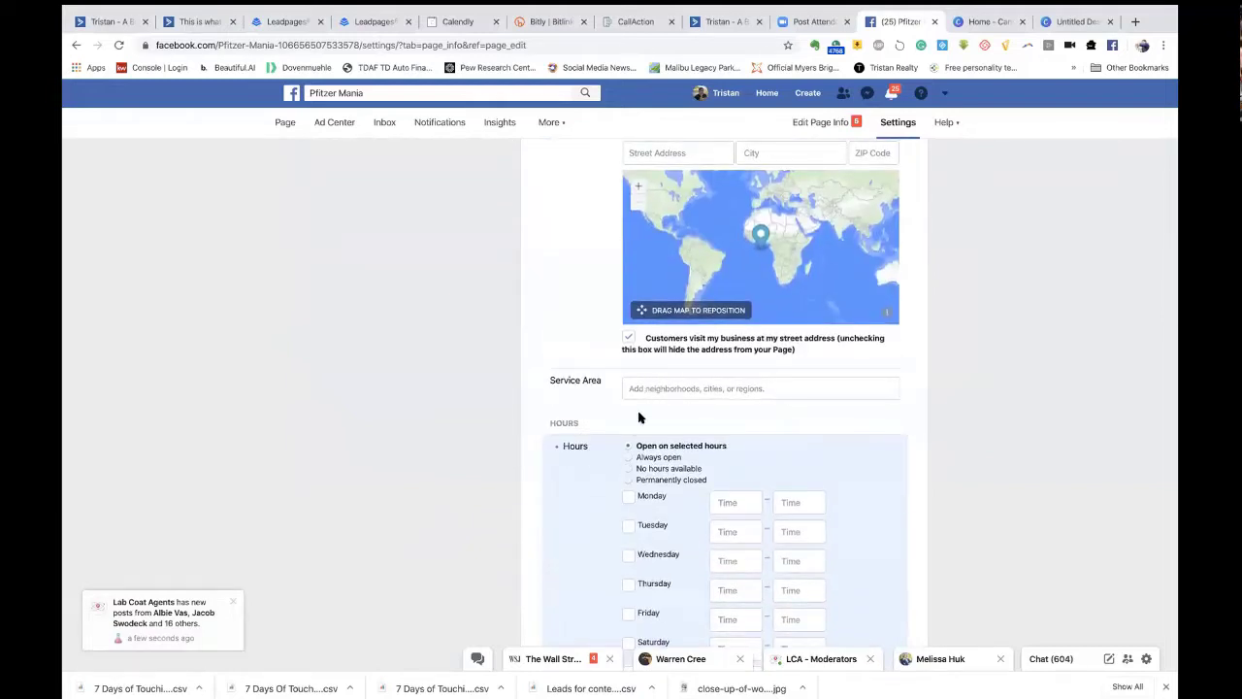
pyautogui.scroll(-4, 633, 430)
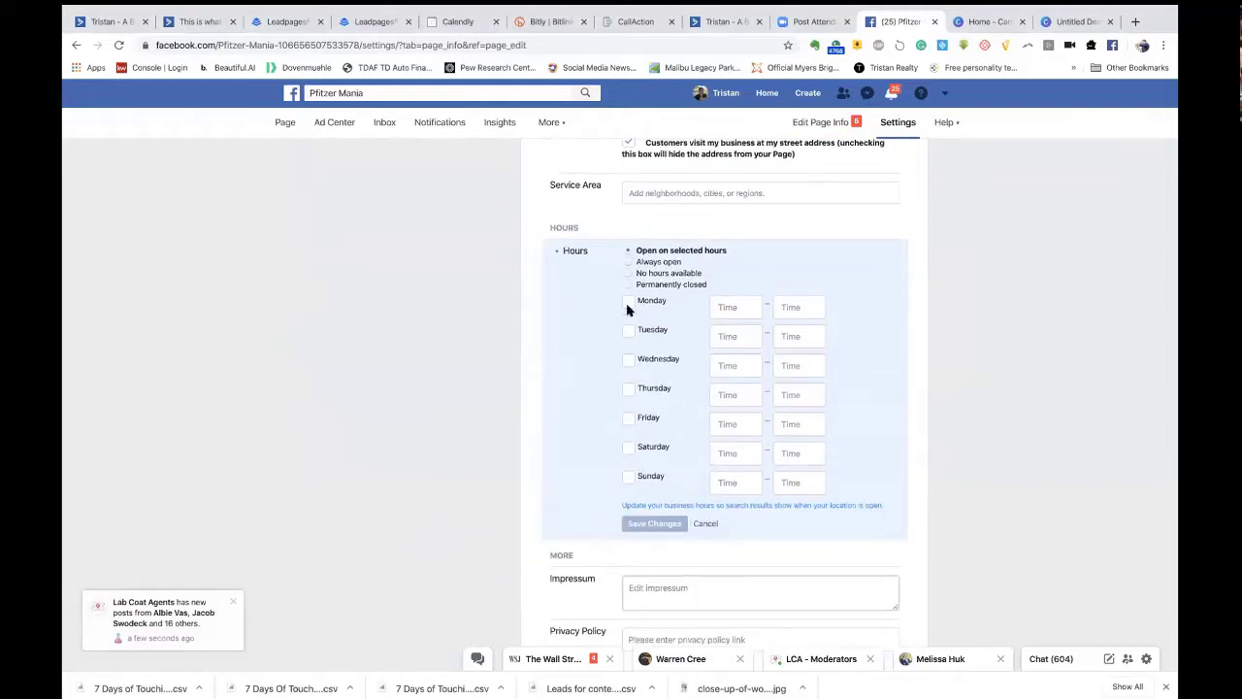
pyautogui.scroll(-2, 611, 407)
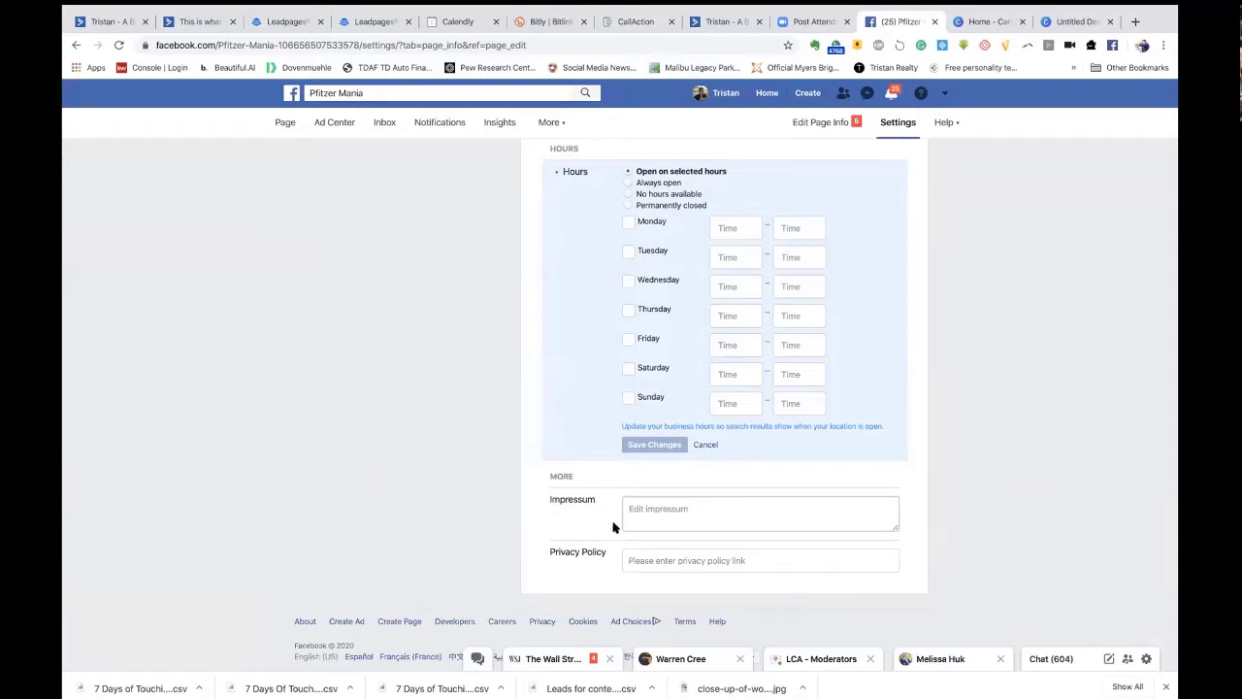
pyautogui.scroll(3, 576, 514)
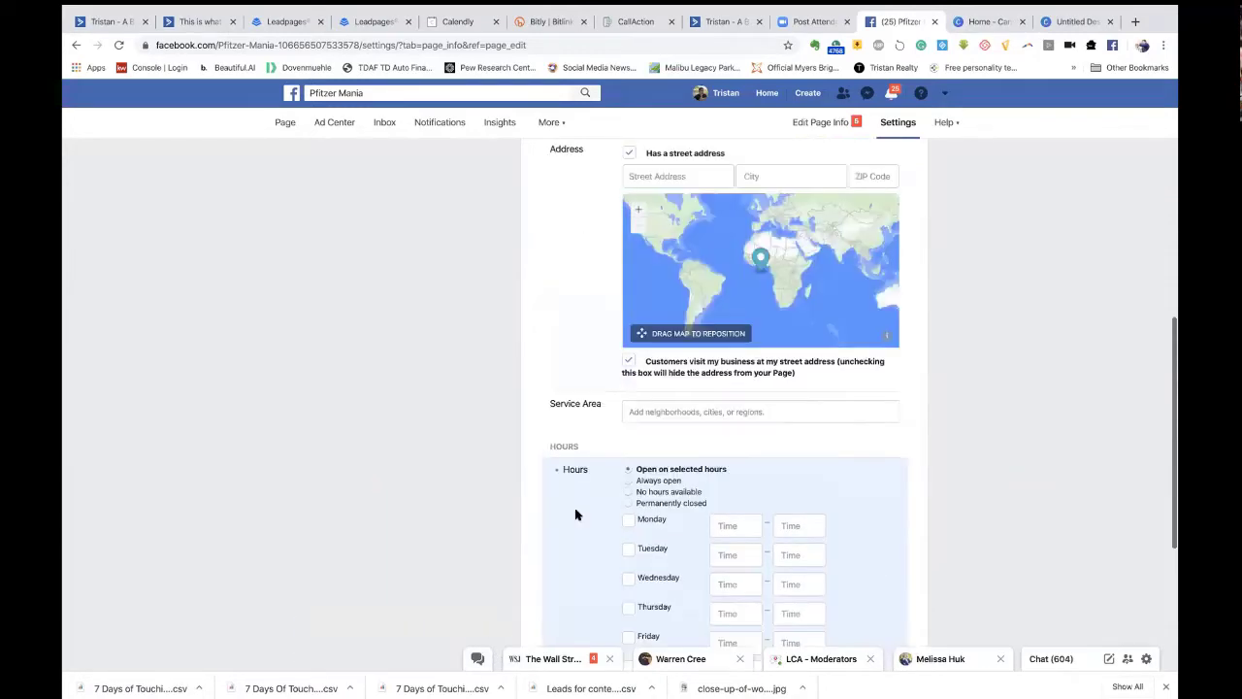
pyautogui.scroll(5, 575, 514)
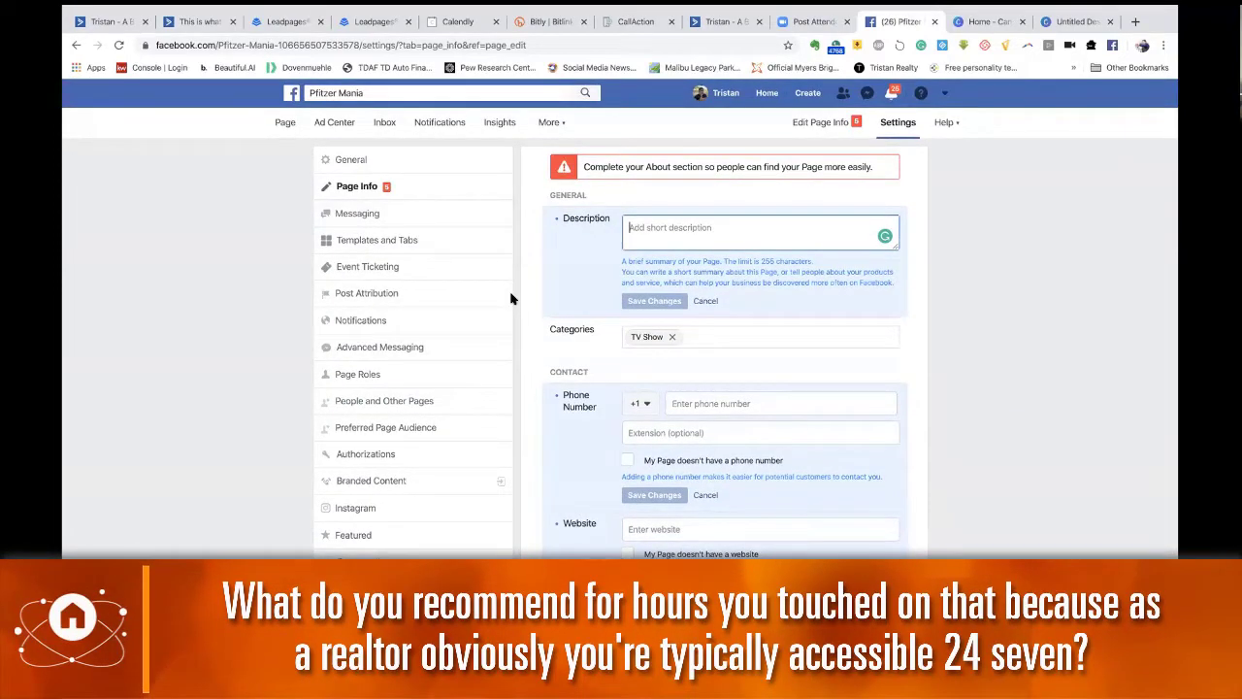
pyautogui.scroll(-8, 638, 430)
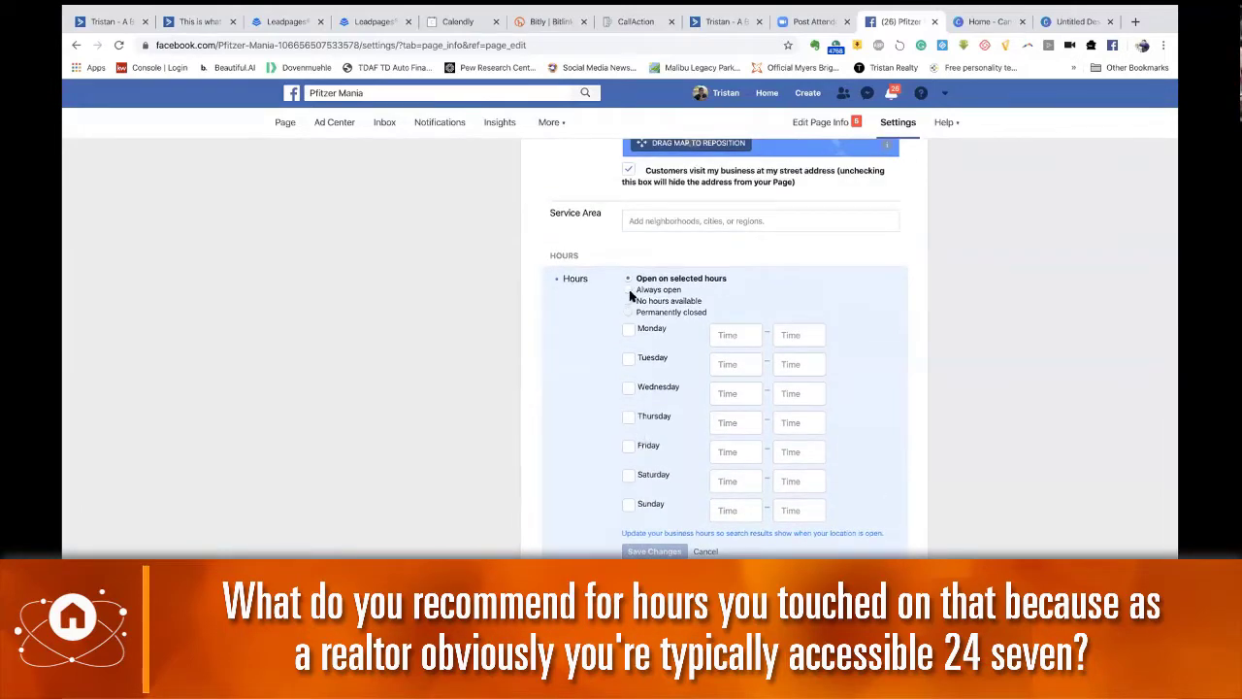
pyautogui.scroll(8, 469, 404)
# Step: Turn on the Messenger greeting in the page's messaging settings
pyautogui.click(349, 217)
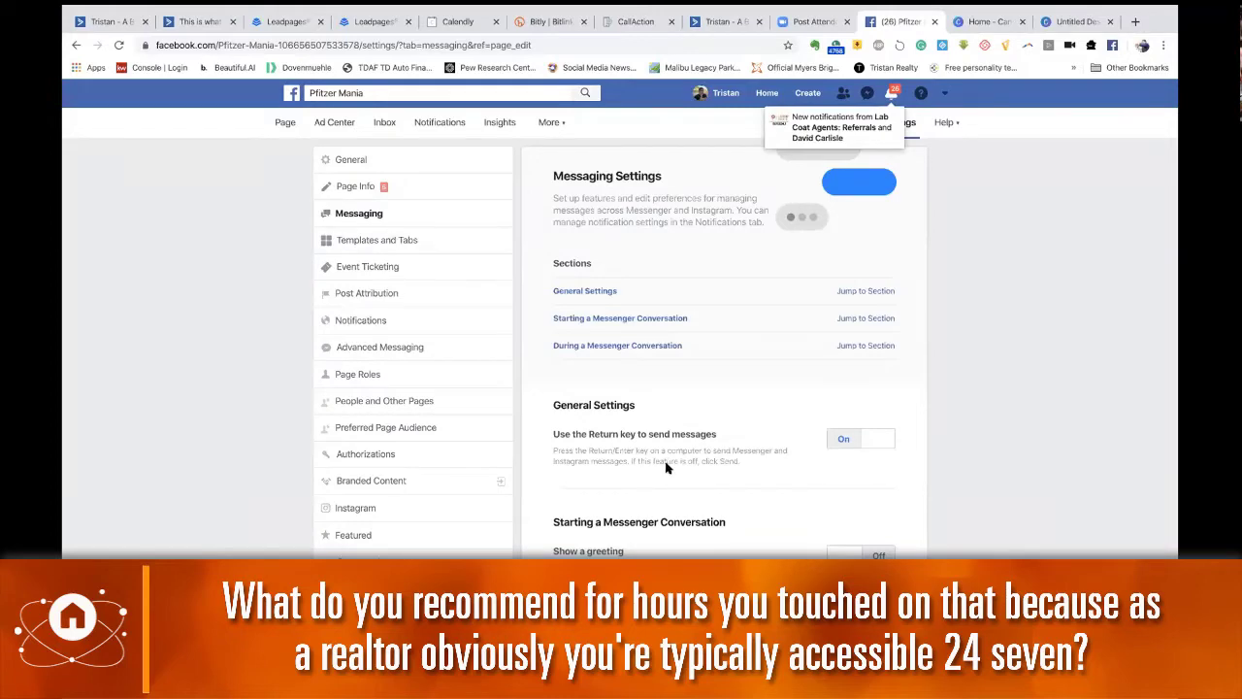
pyautogui.scroll(-3, 689, 450)
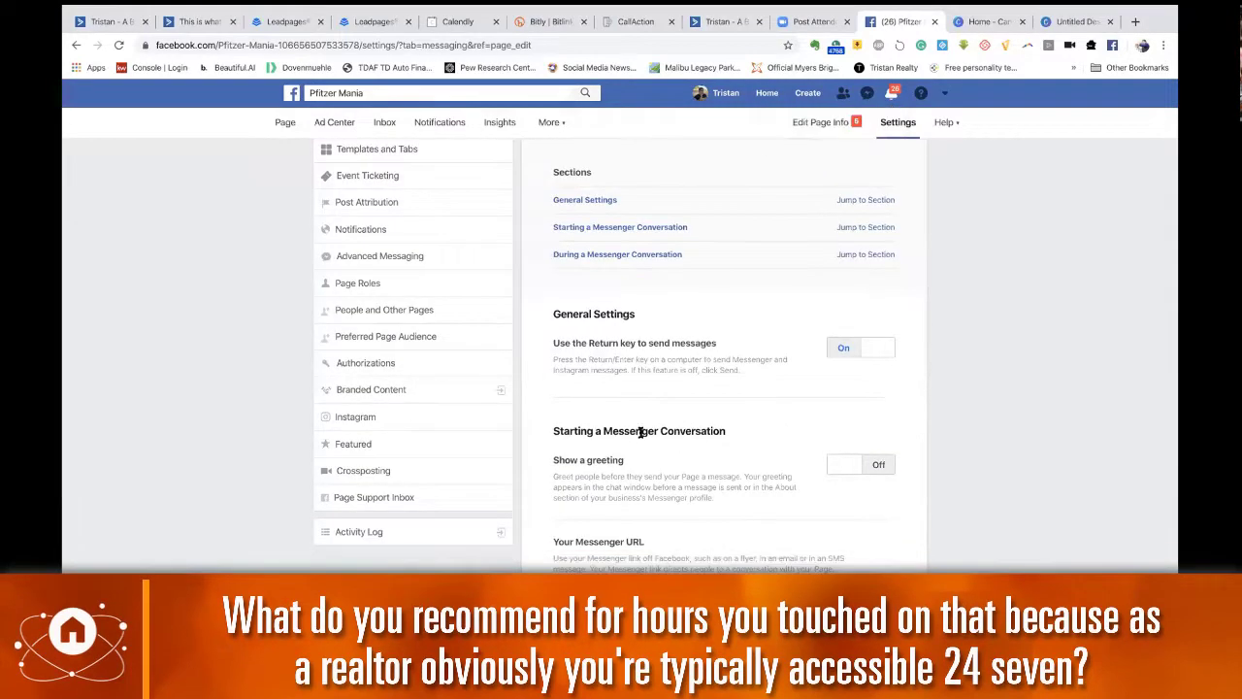
pyautogui.scroll(-1, 595, 408)
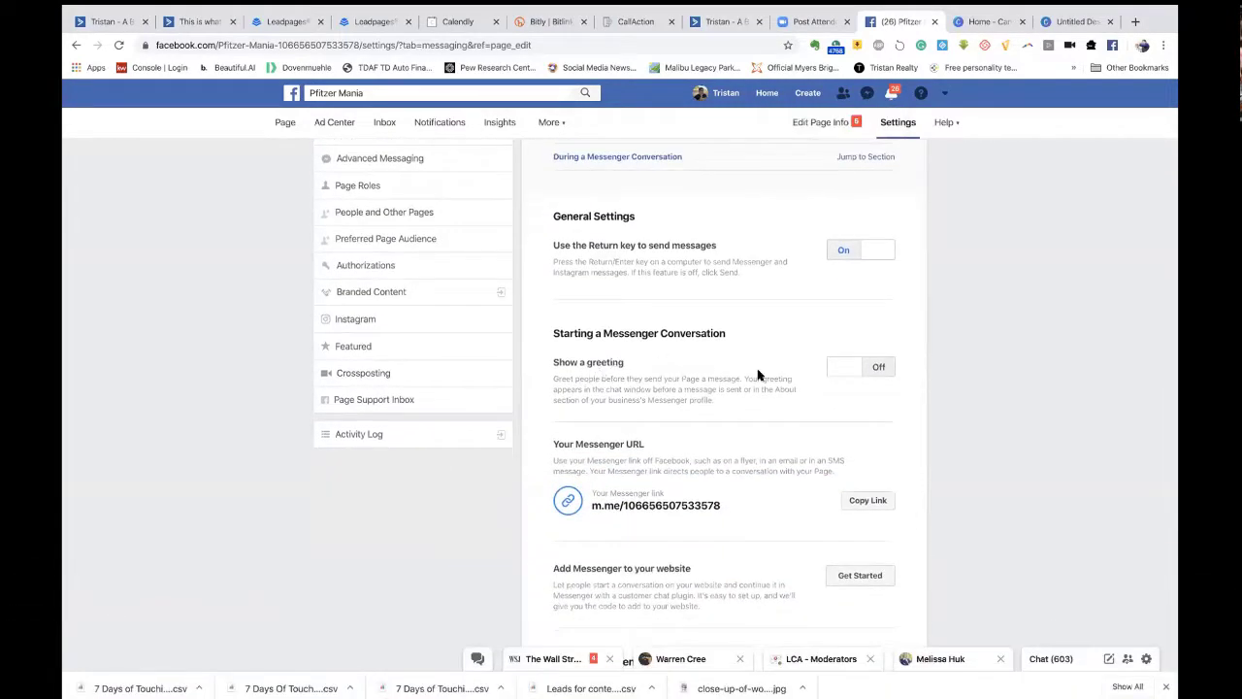
pyautogui.click(862, 373)
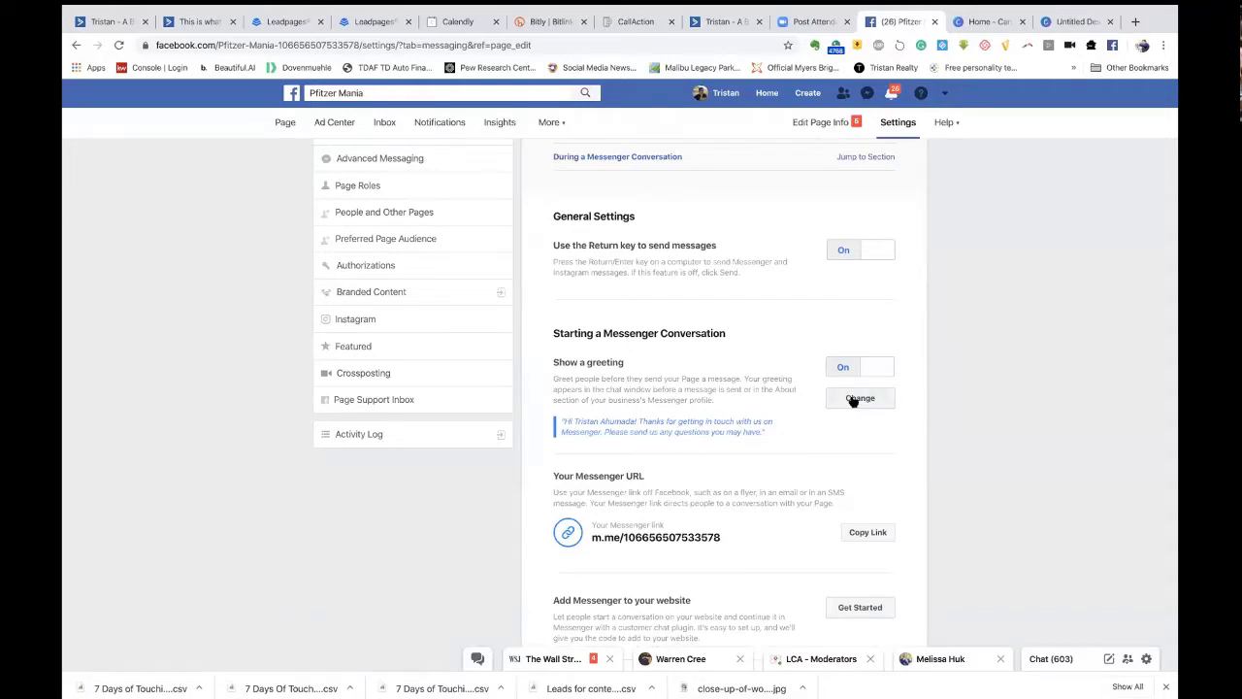
# Step: Review the remaining messaging settings, then open the automated responses setup and dismiss its tip
pyautogui.scroll(-3, 684, 411)
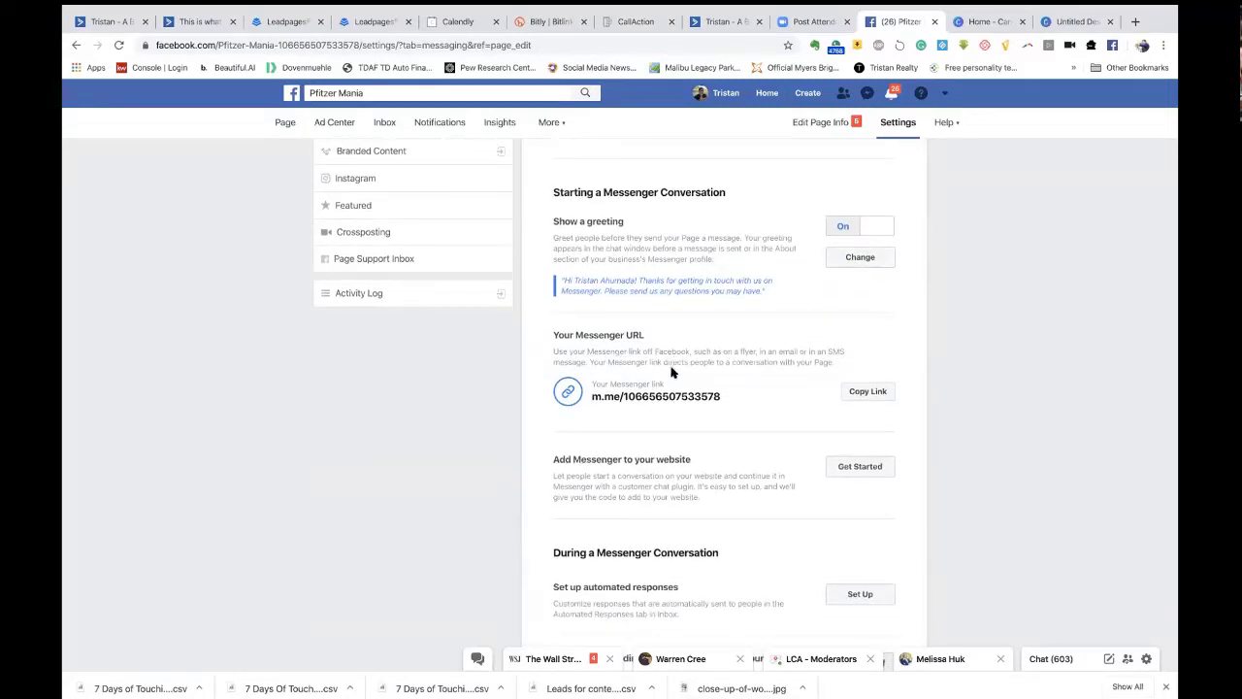
pyautogui.scroll(-2, 645, 403)
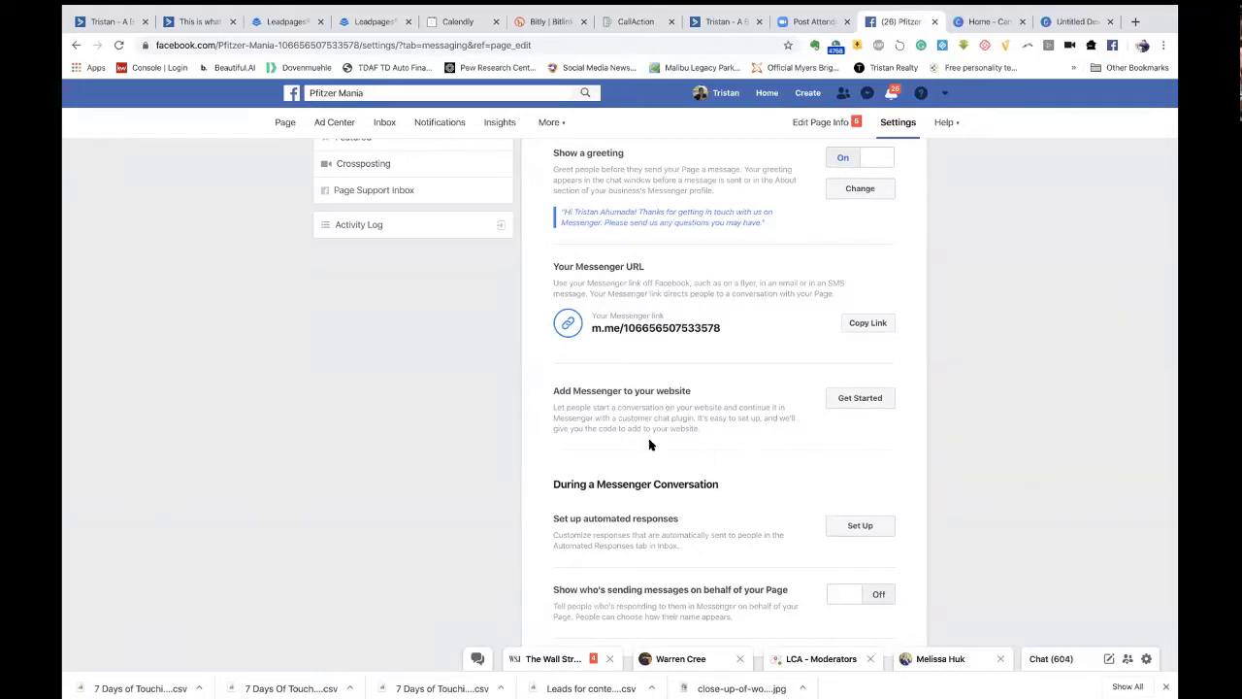
pyautogui.scroll(-2, 715, 444)
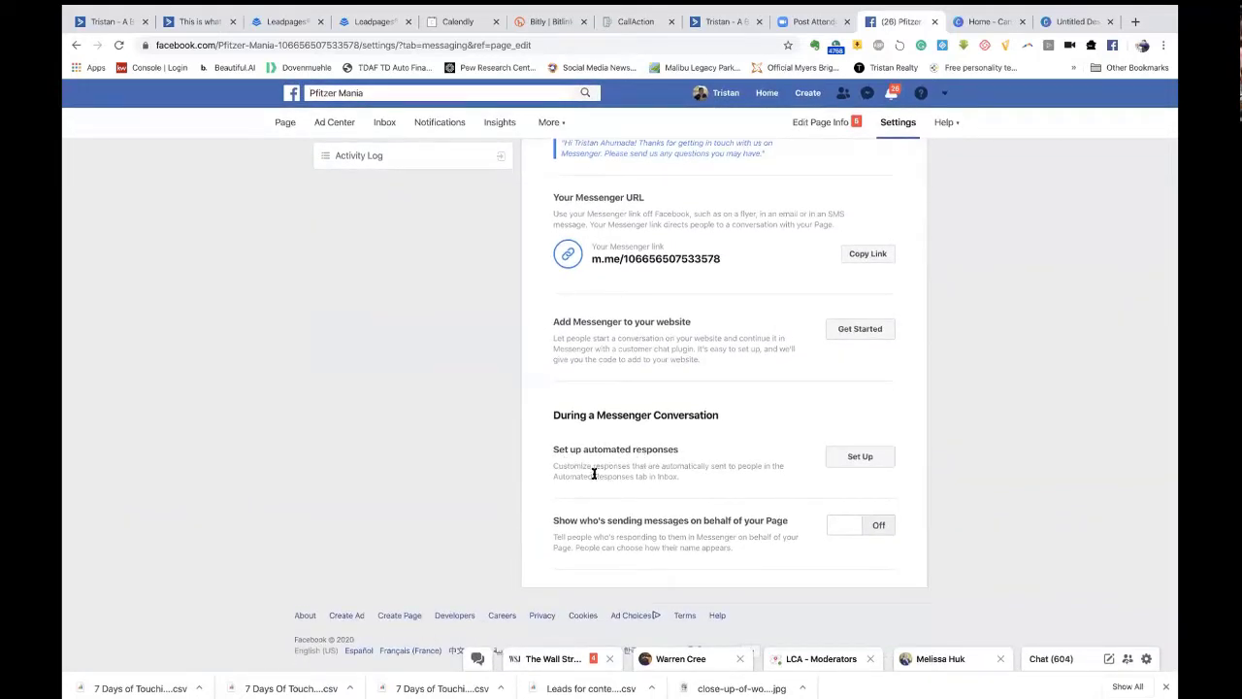
pyautogui.click(855, 460)
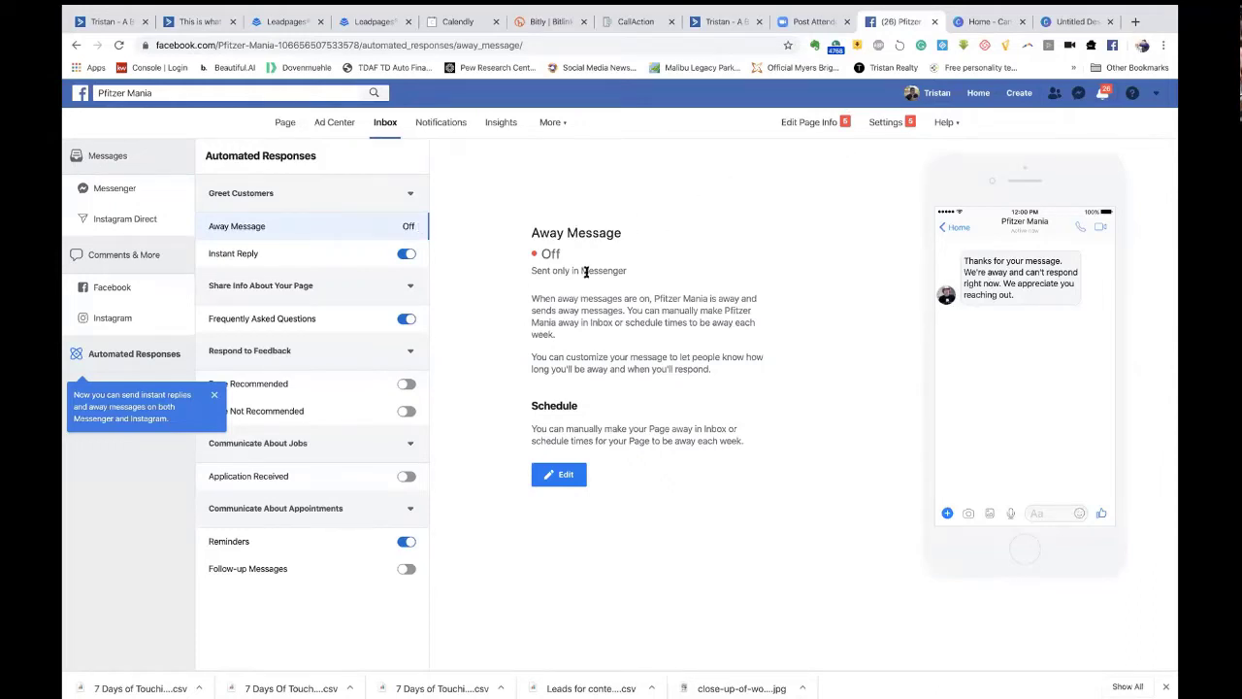
pyautogui.click(214, 397)
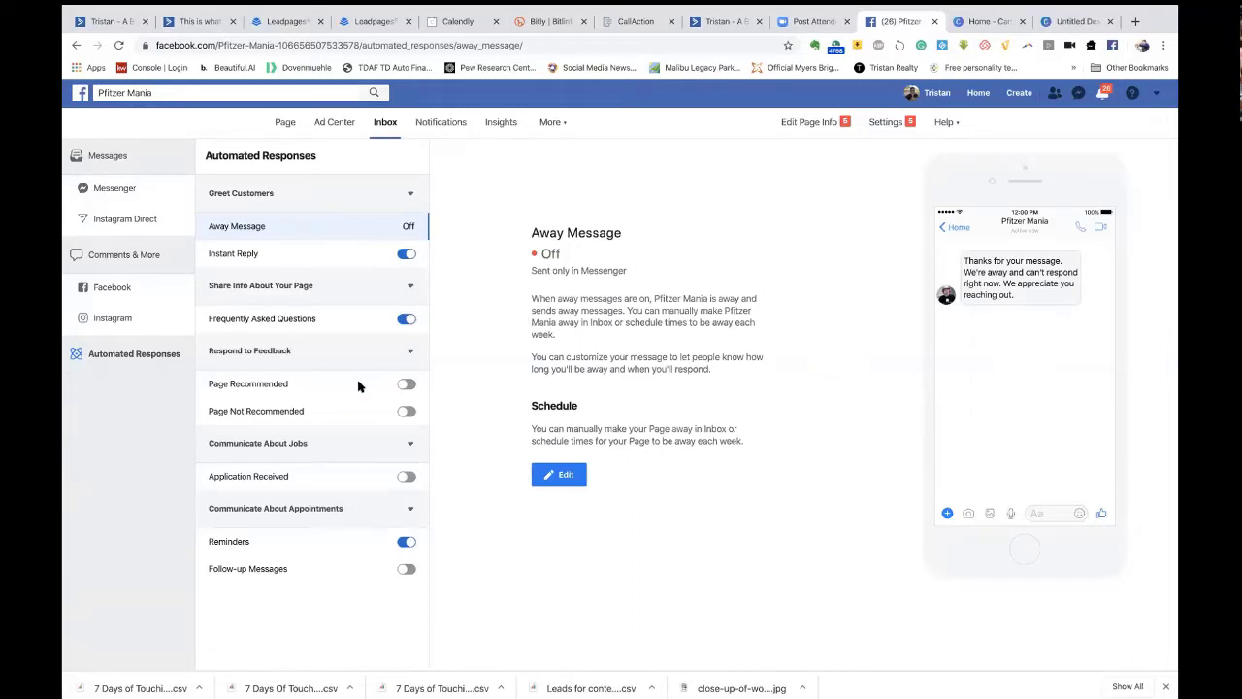
# Step: Return to the page settings and view the Templates and Tabs and Event Ticketing sections
pyautogui.click(822, 126)
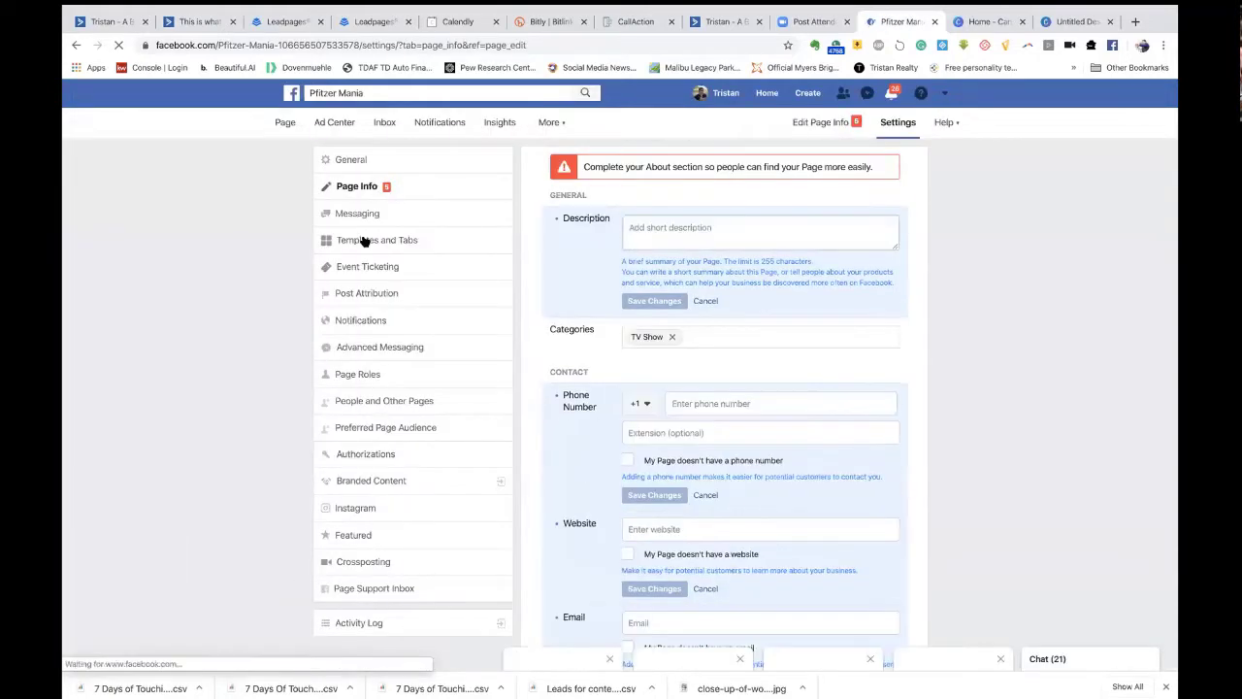
pyautogui.click(361, 242)
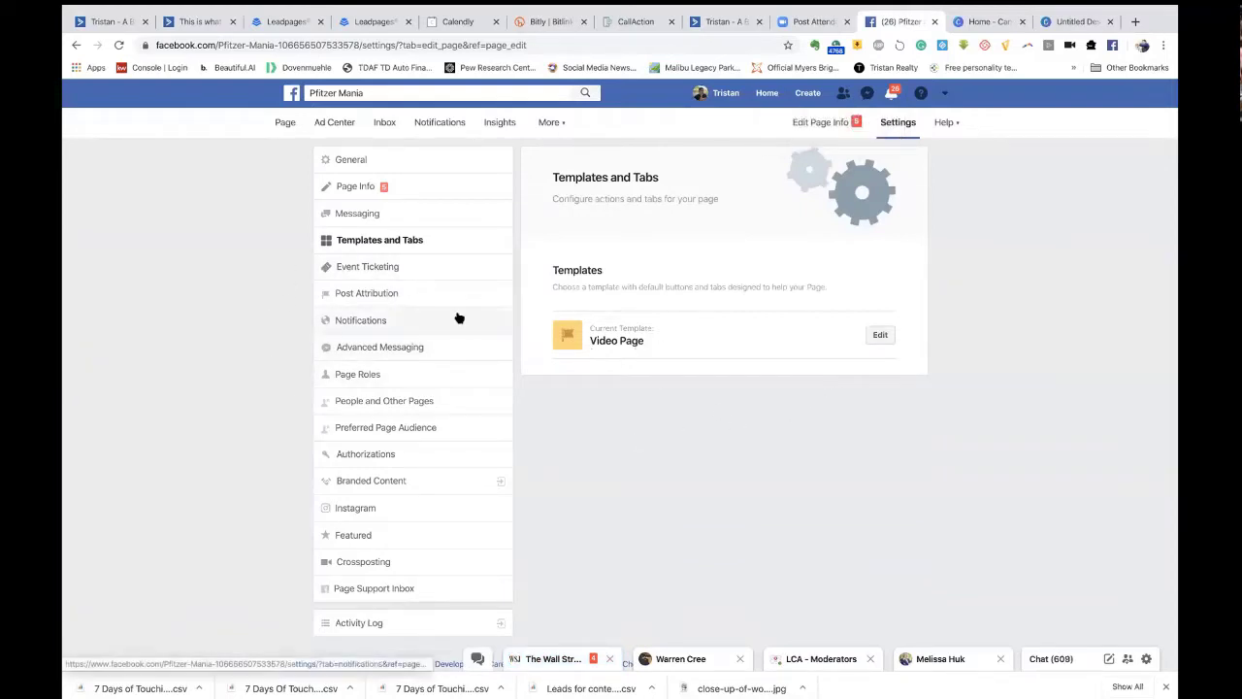
pyautogui.click(389, 270)
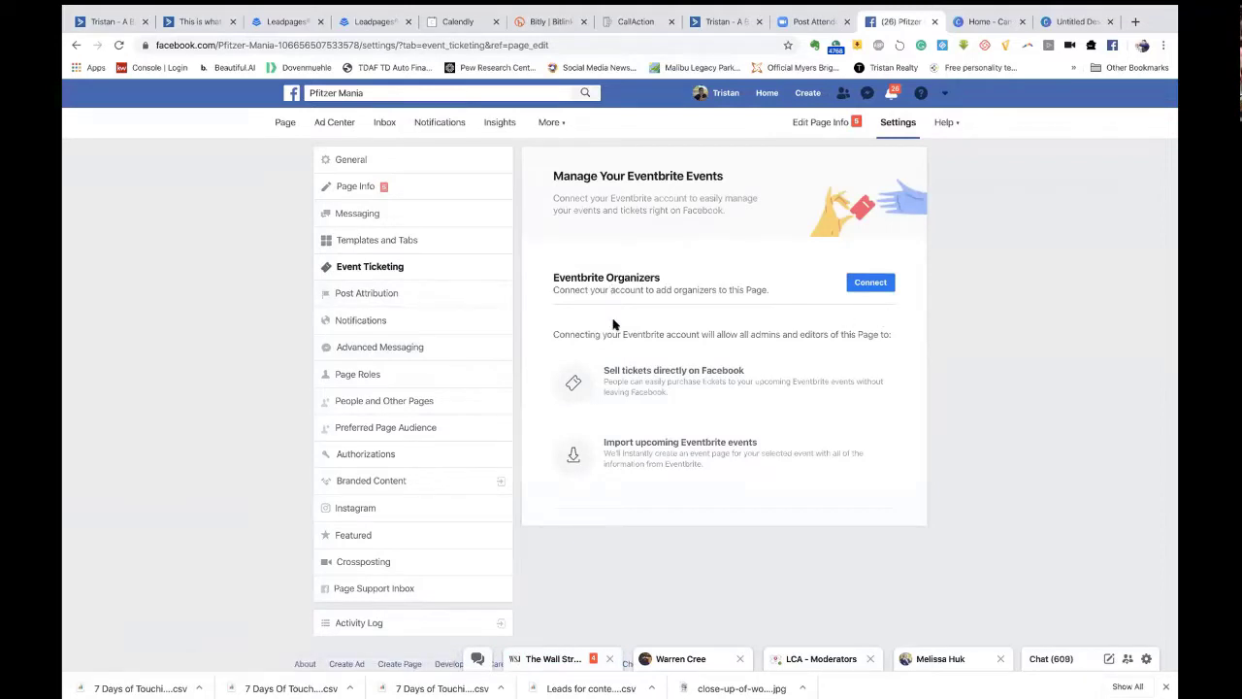
# Step: View the page's Post Attribution options and its notification settings
pyautogui.click(359, 294)
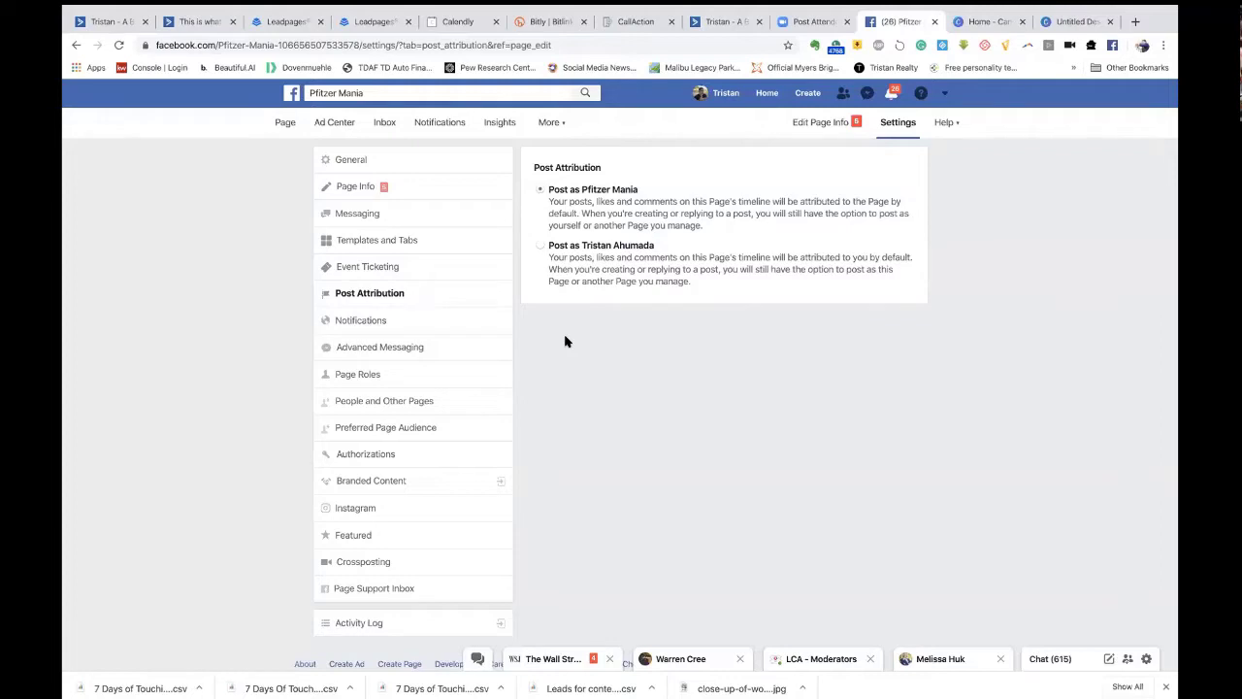
pyautogui.click(376, 318)
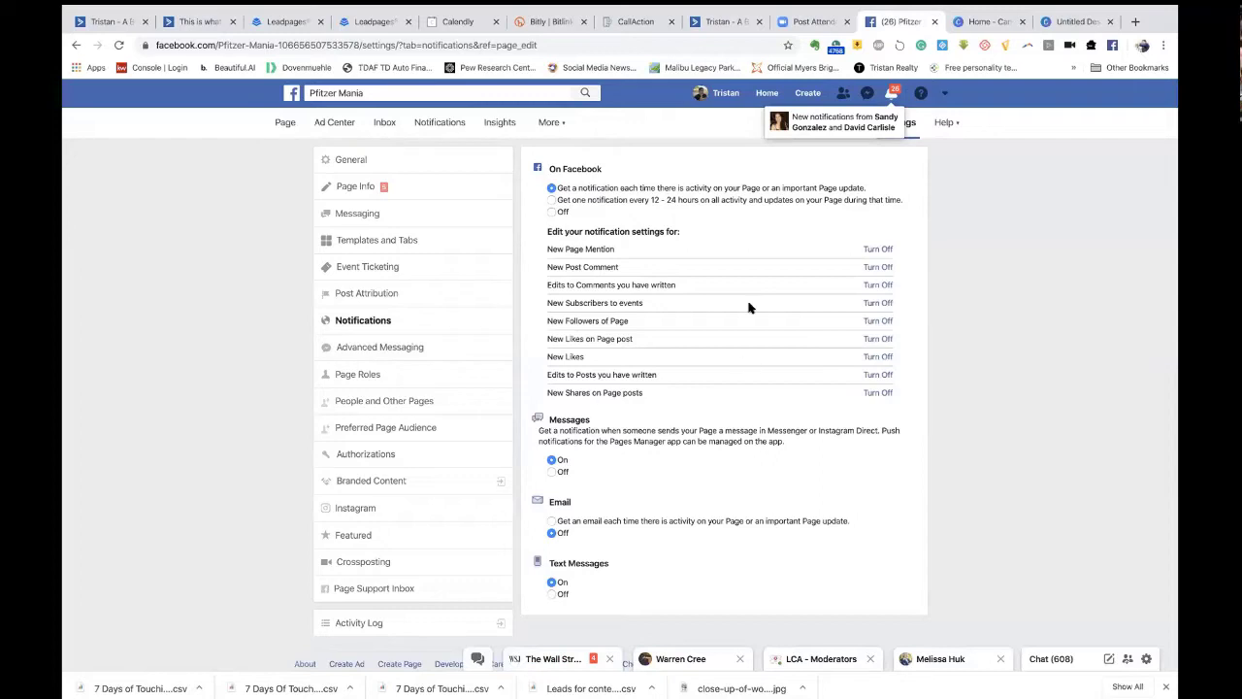
pyautogui.scroll(-1, 629, 374)
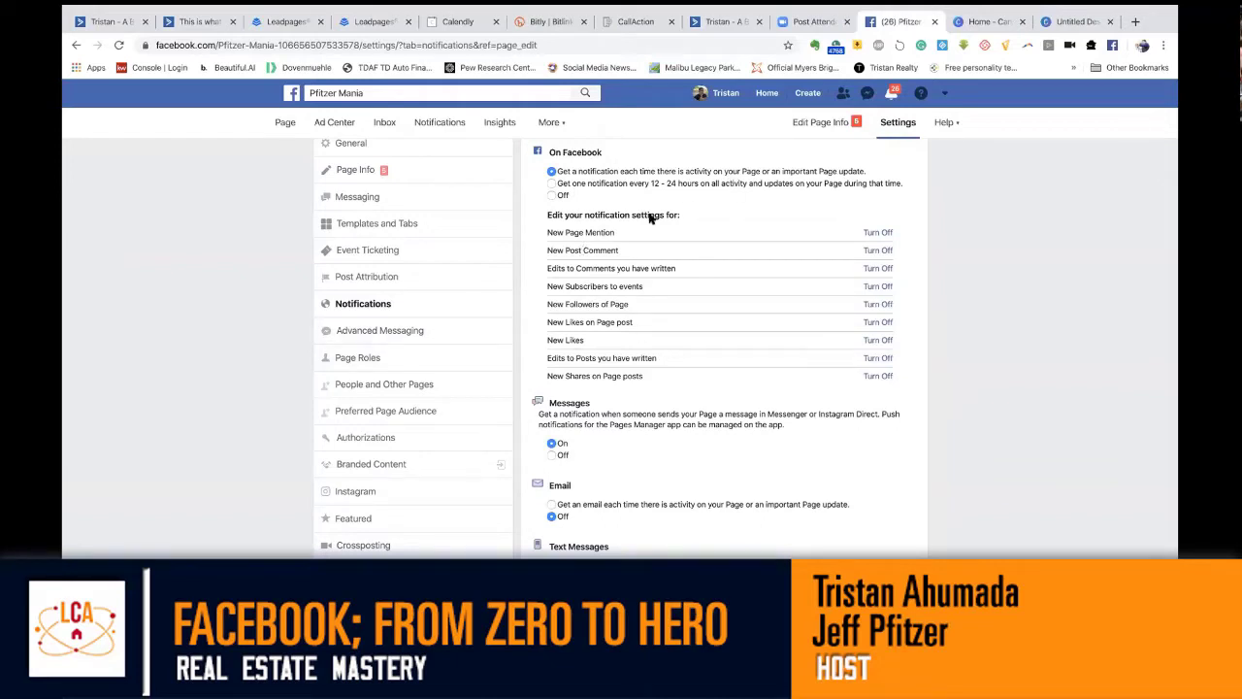
# Step: Examine the Advanced Messaging settings, including connected apps, whitelisted domains, requested features and high-volume messages
pyautogui.click(407, 333)
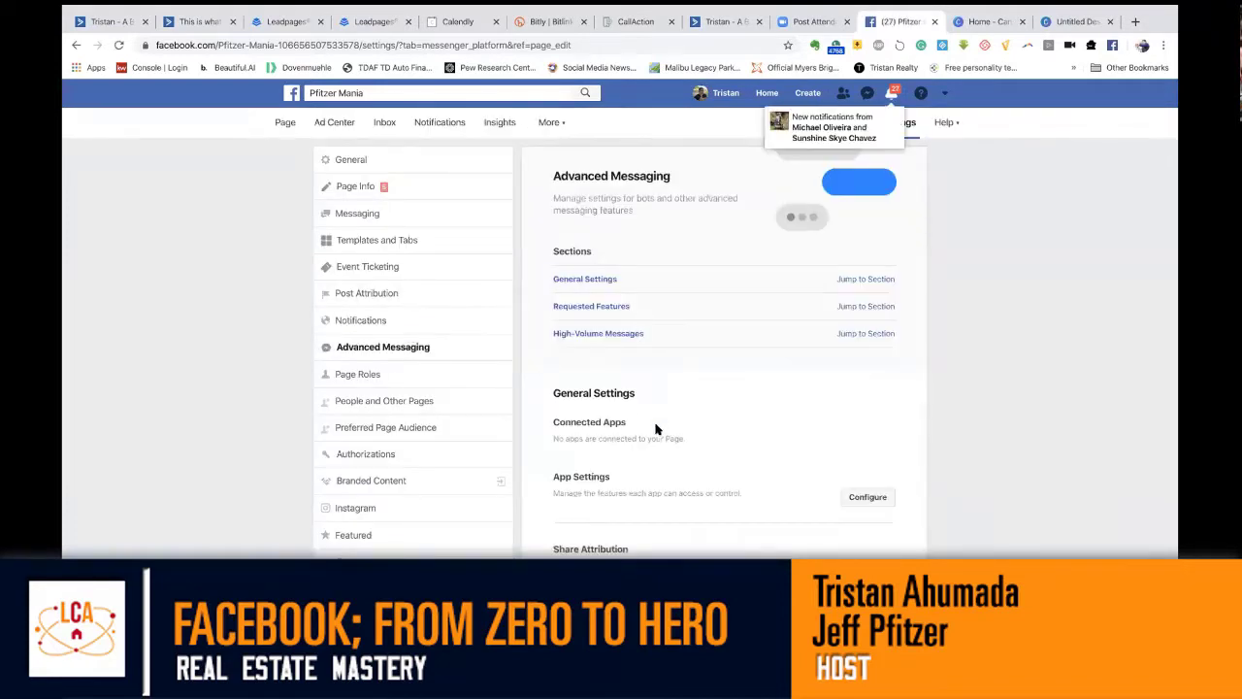
pyautogui.scroll(-3, 749, 371)
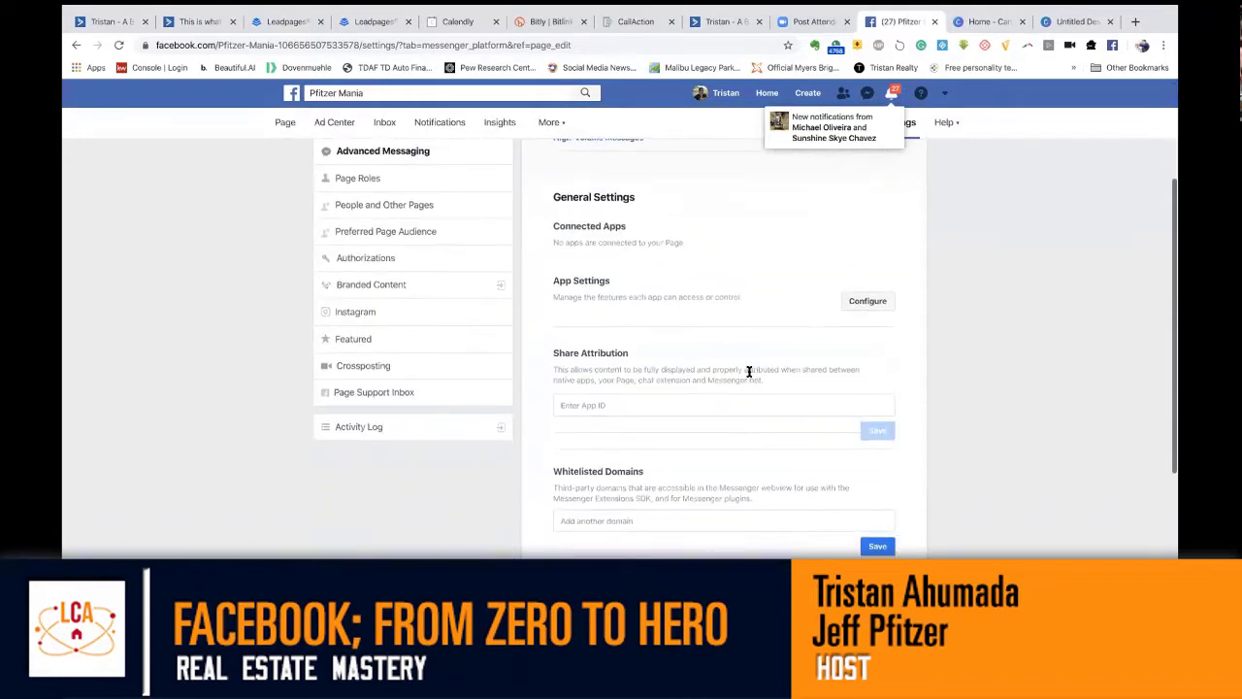
pyautogui.scroll(-1, 748, 371)
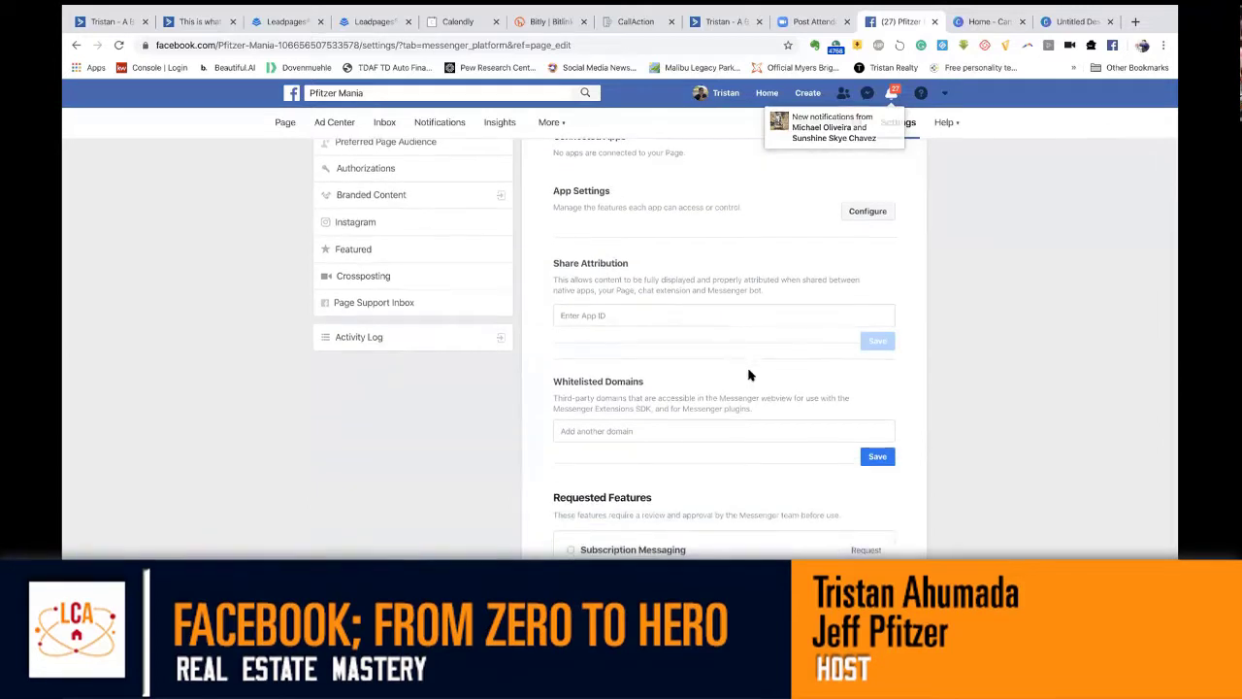
pyautogui.scroll(-3, 718, 337)
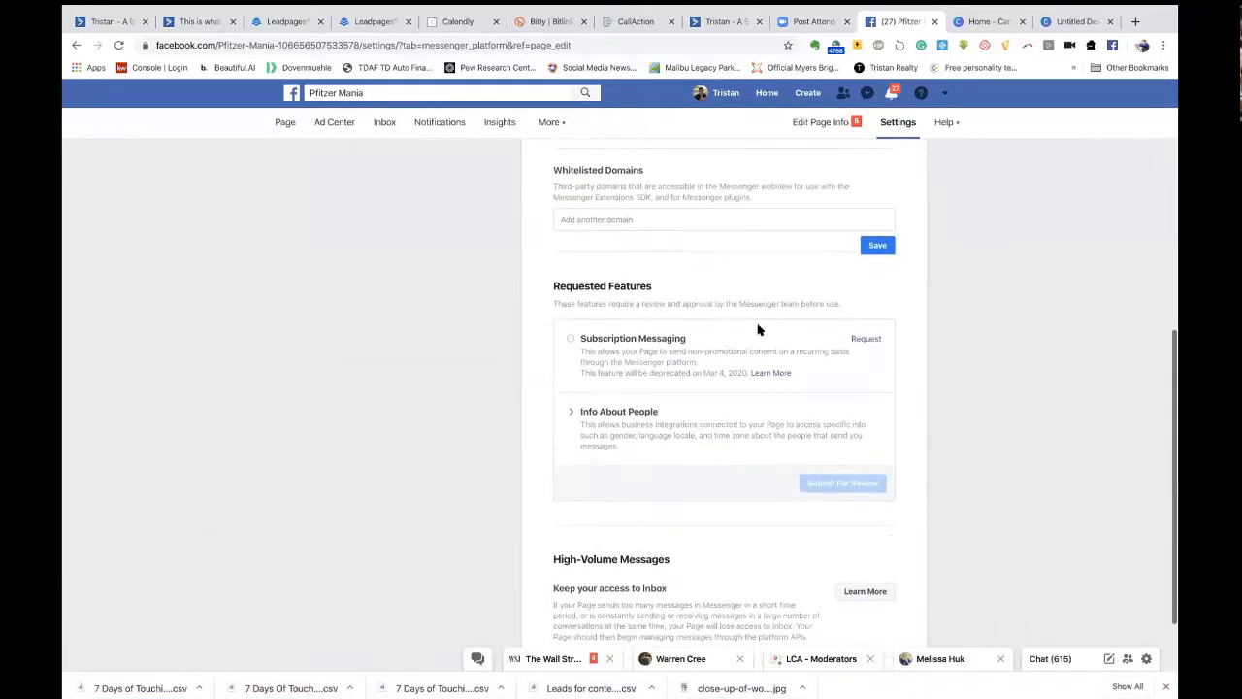
pyautogui.scroll(-2, 953, 313)
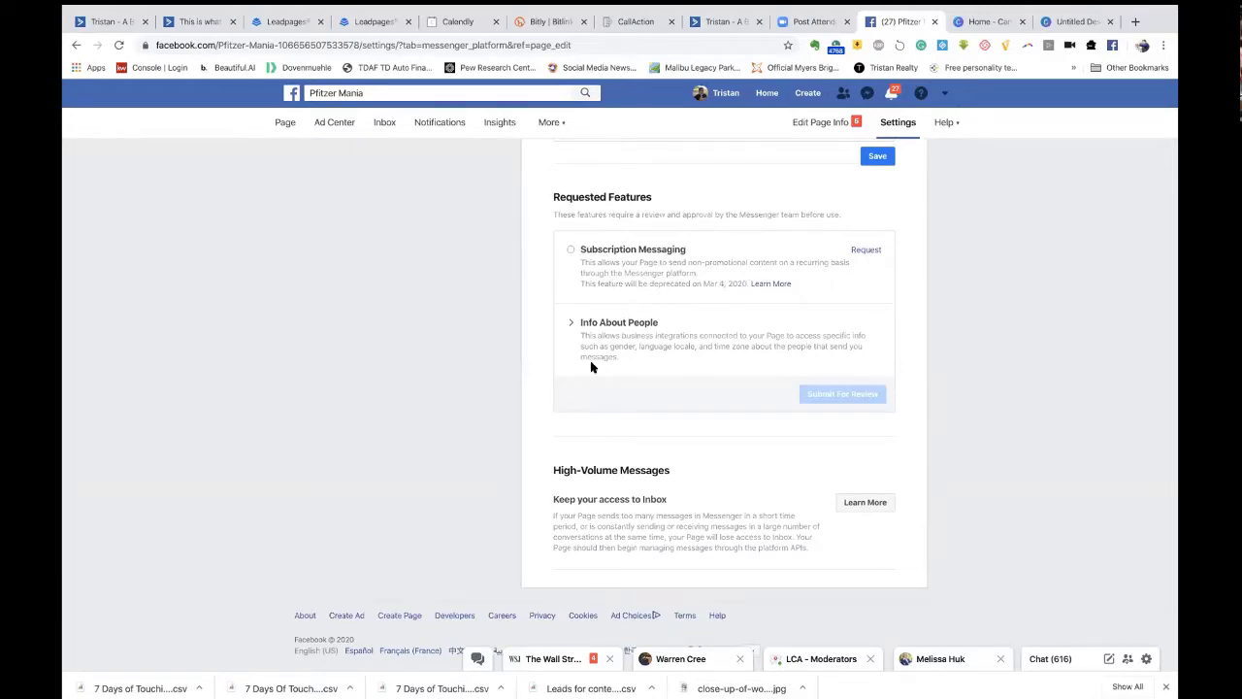
pyautogui.scroll(2, 592, 365)
pyautogui.scroll(5, 591, 365)
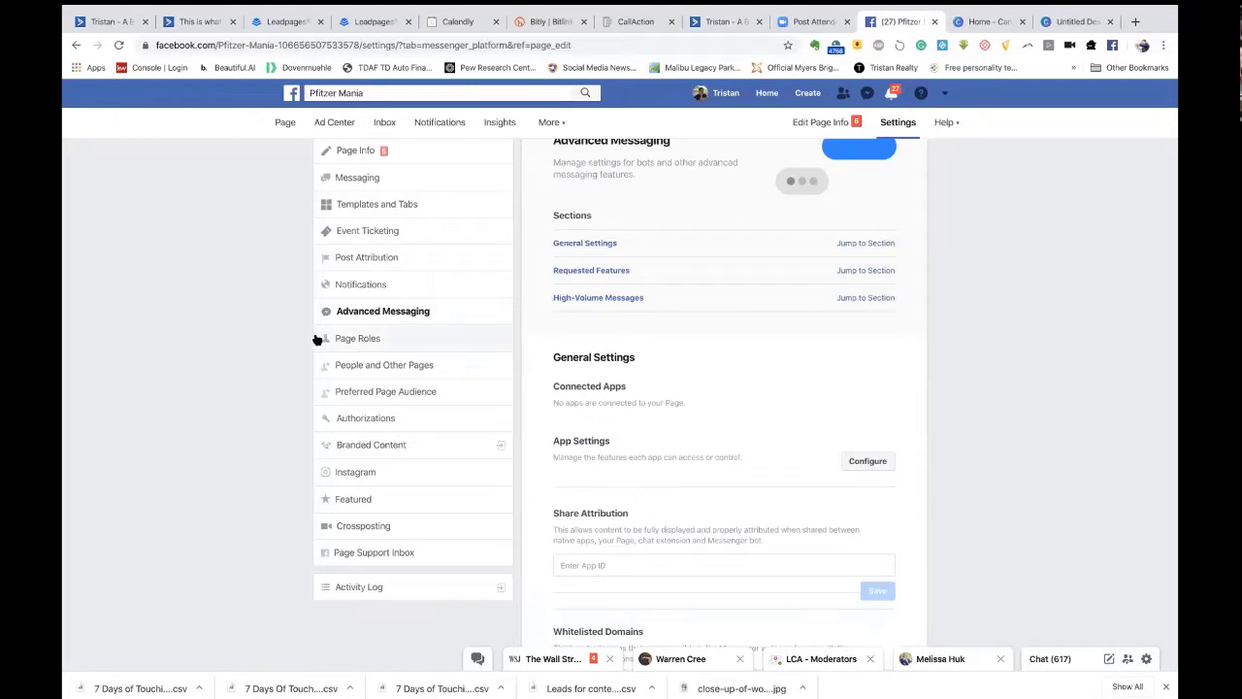
# Step: View the Page Roles settings, including assigning a new role and the existing page roles
pyautogui.click(346, 343)
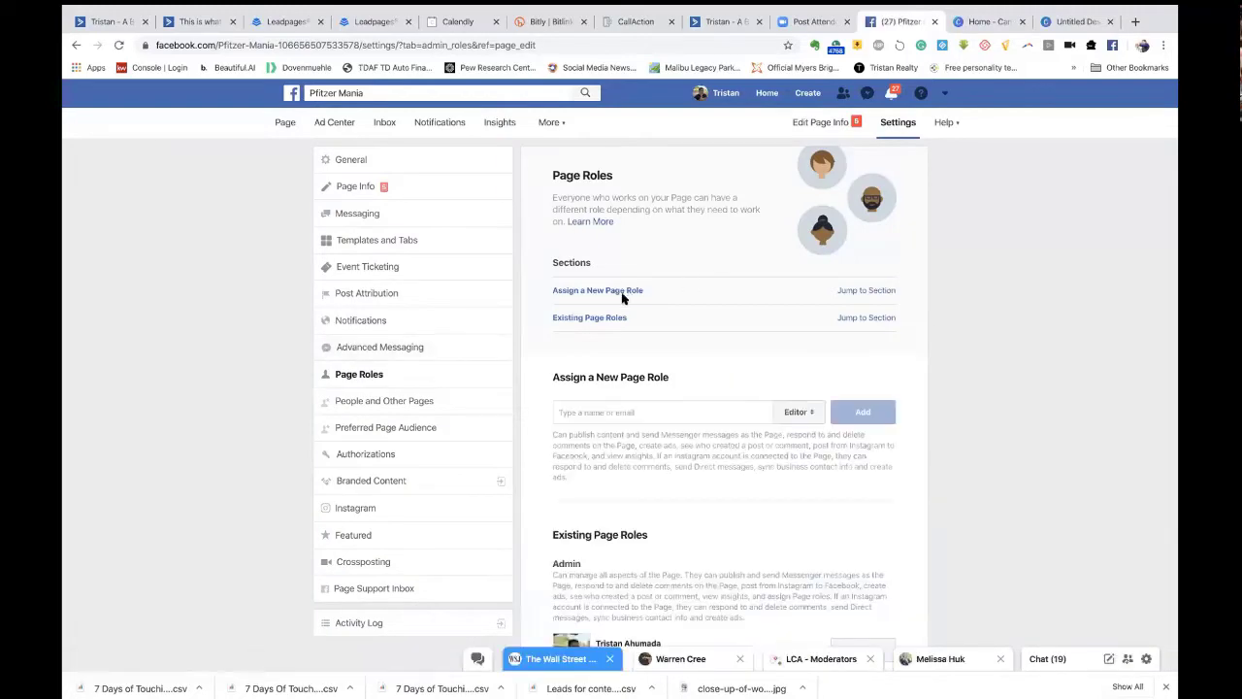
pyautogui.scroll(-3, 655, 380)
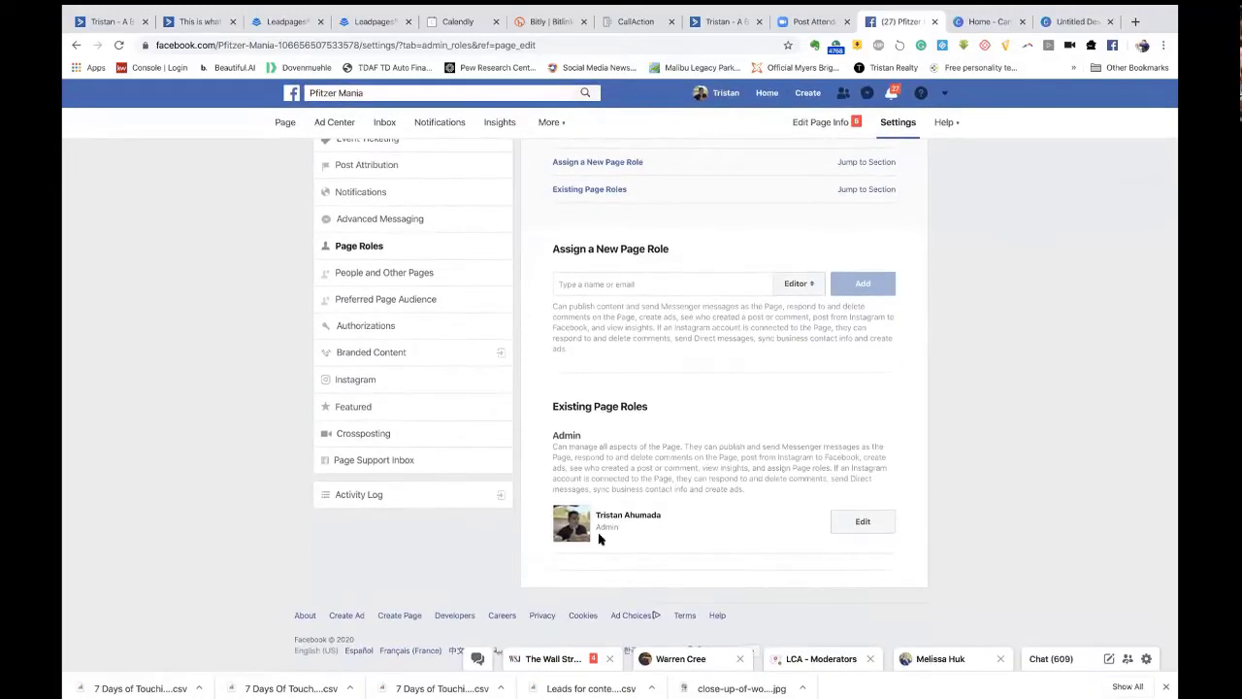
pyautogui.scroll(3, 629, 439)
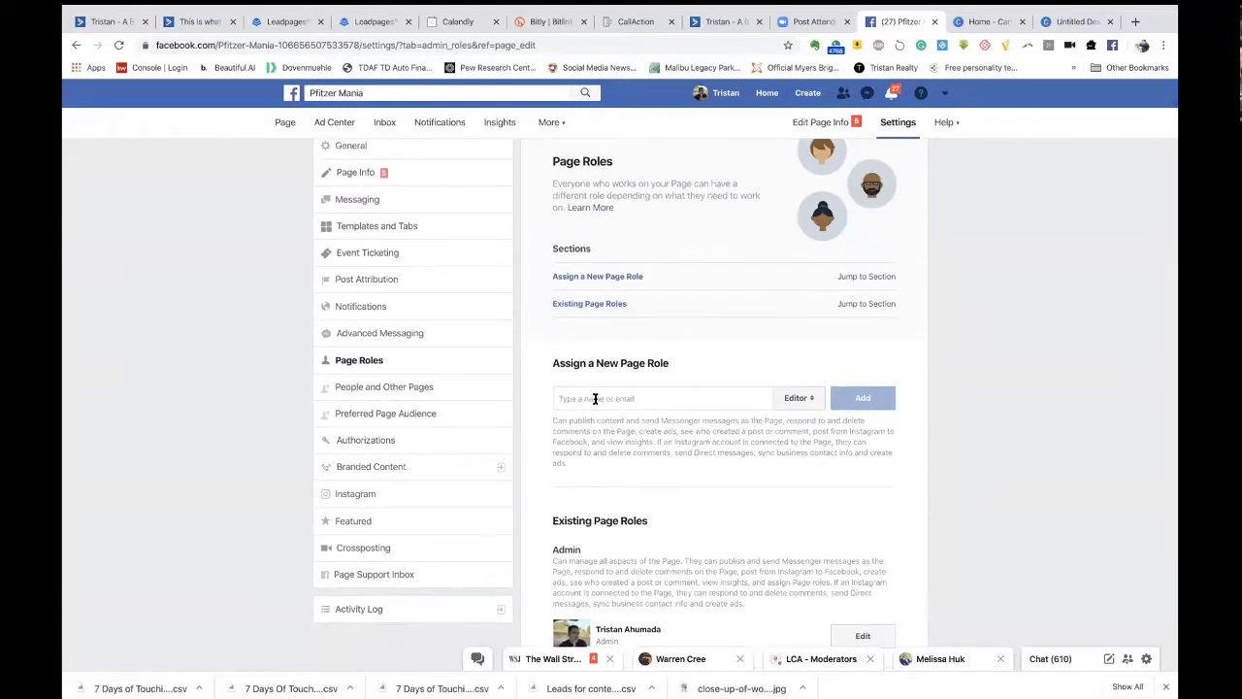
# Step: View the People and Other Pages, Preferred Page Audience and Authorizations settings
pyautogui.click(363, 393)
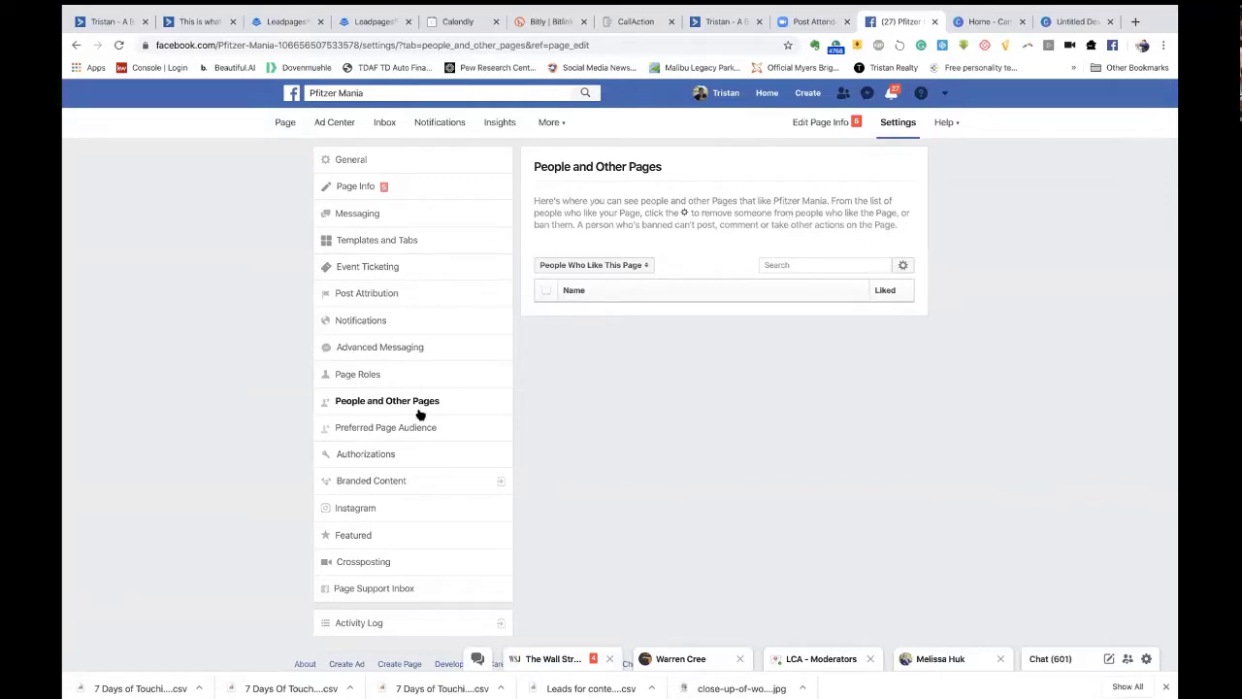
pyautogui.click(367, 438)
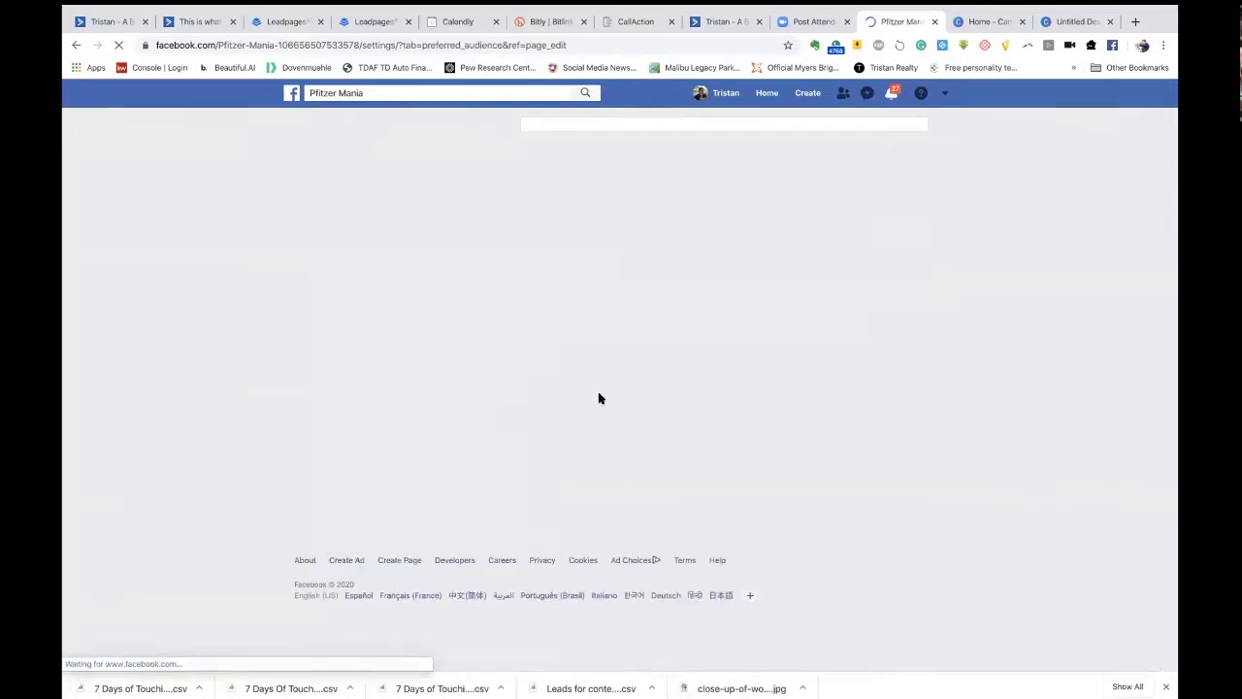
pyautogui.click(382, 454)
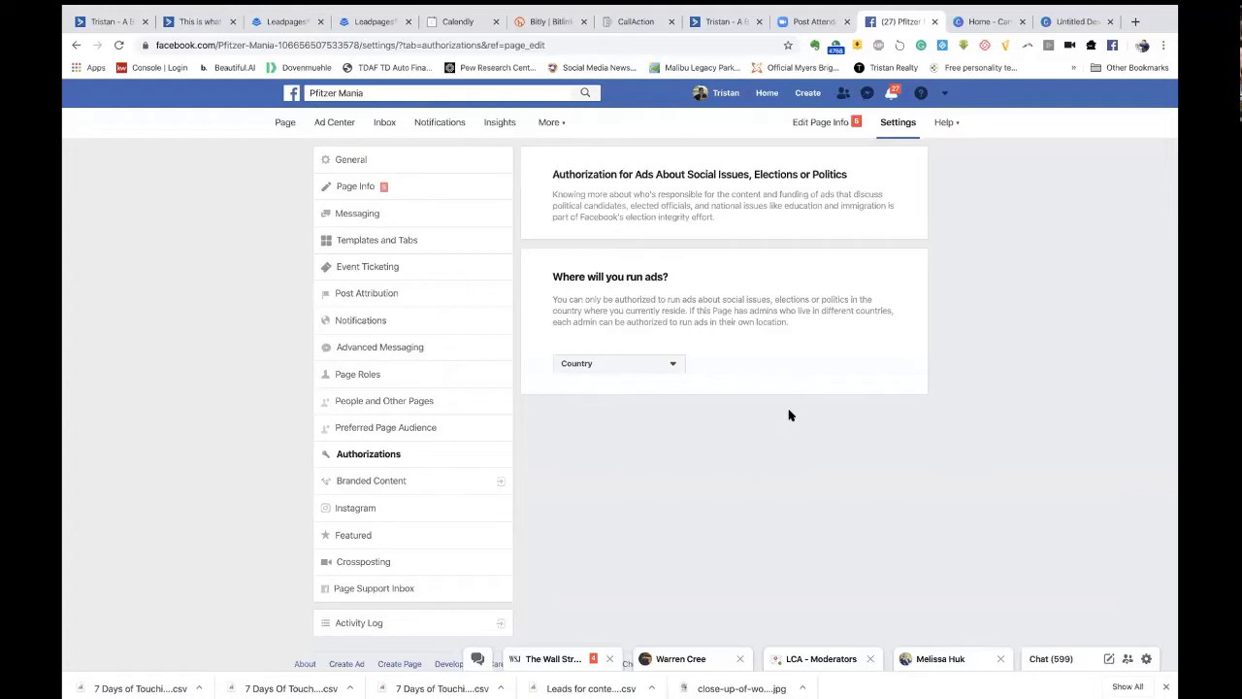
# Step: View the Branded Content settings in Brand Collabs Manager, dismiss the comment notification and return to the page settings
pyautogui.click(379, 482)
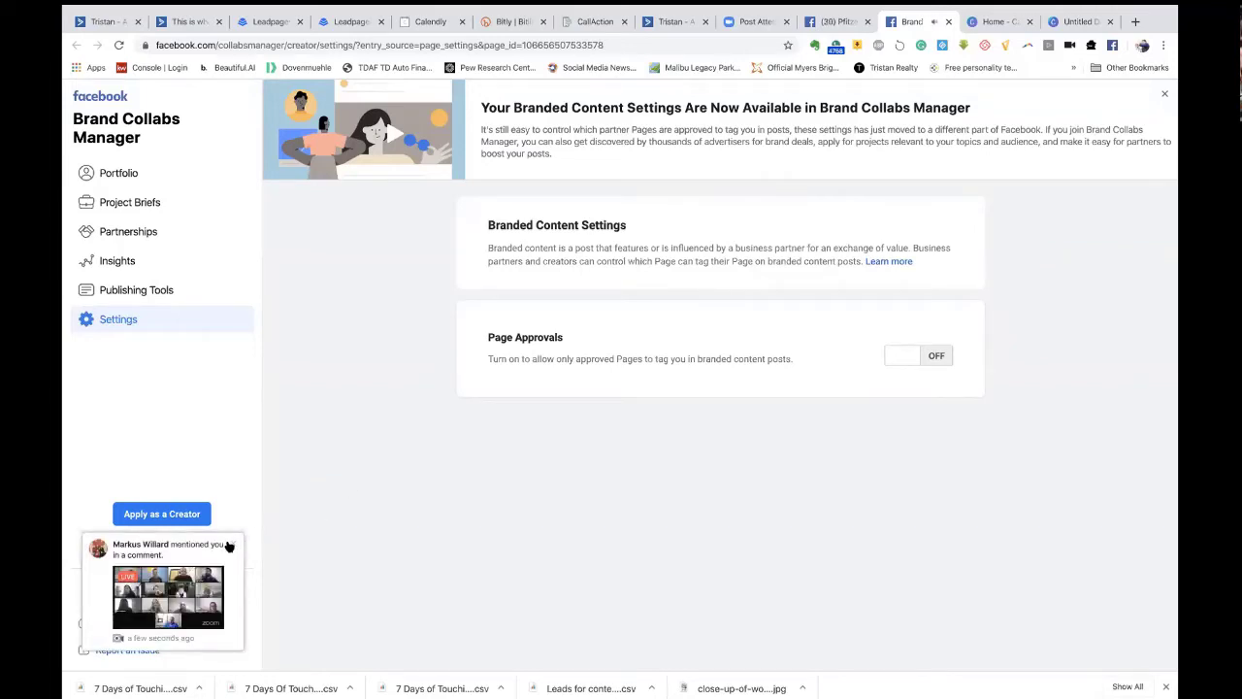
pyautogui.click(229, 545)
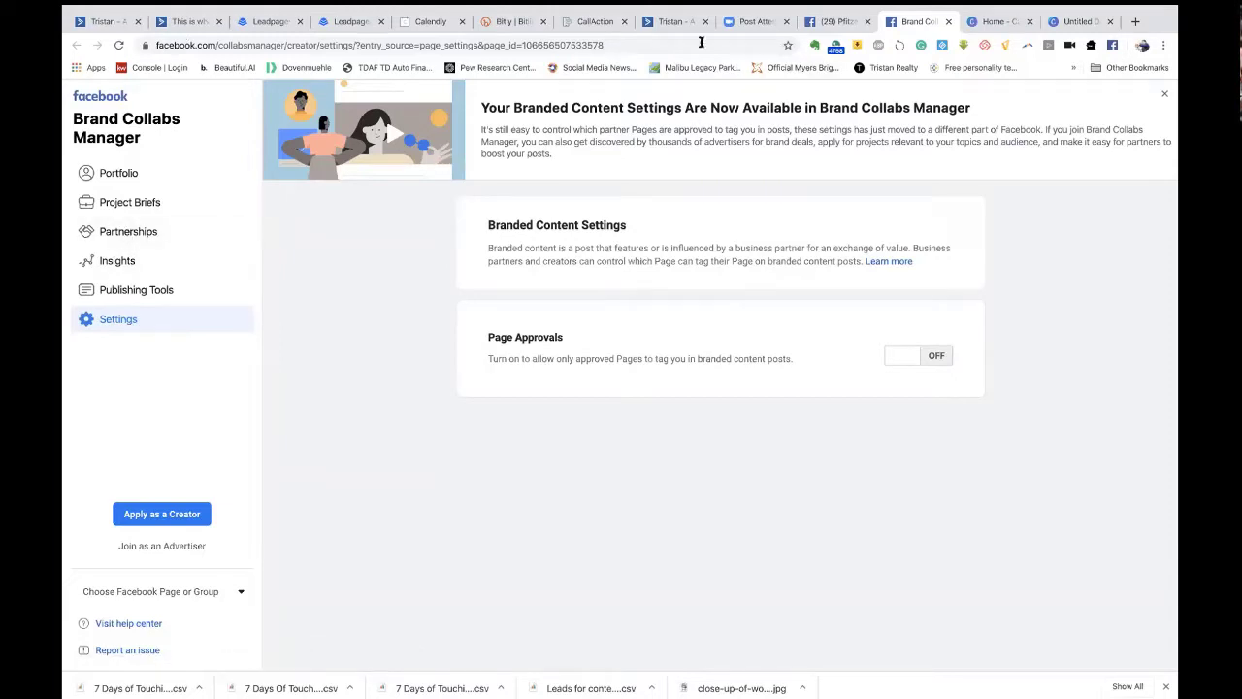
pyautogui.click(842, 24)
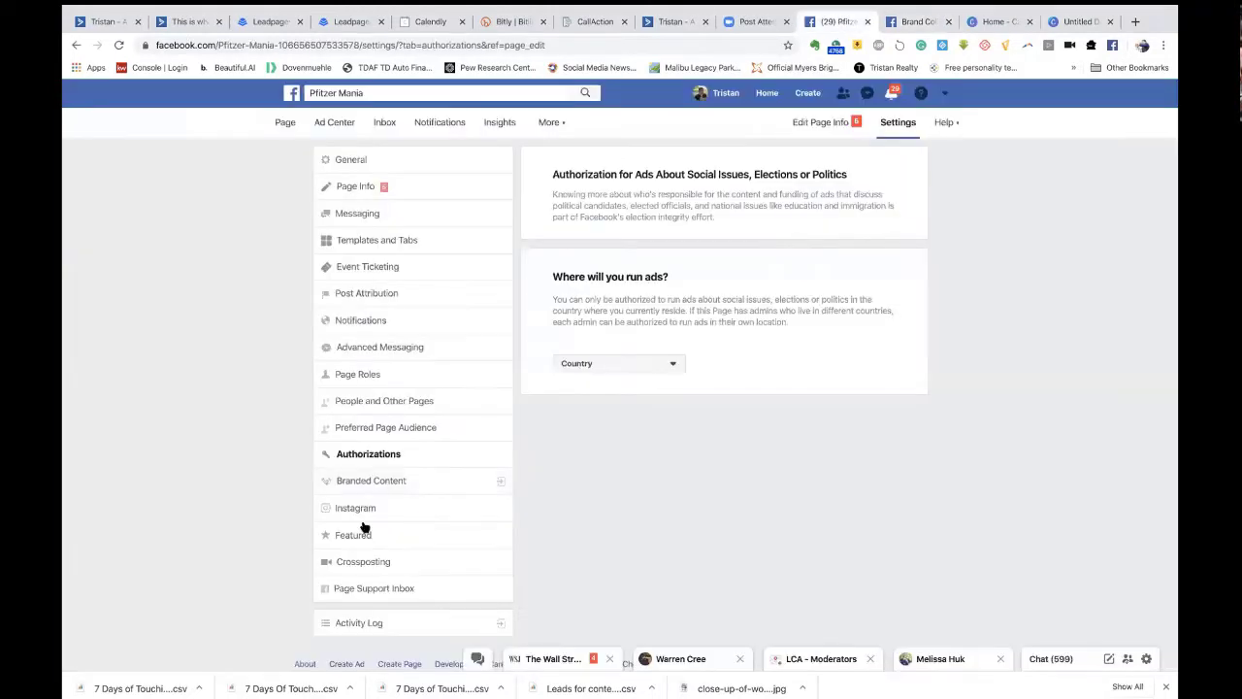
pyautogui.click(361, 483)
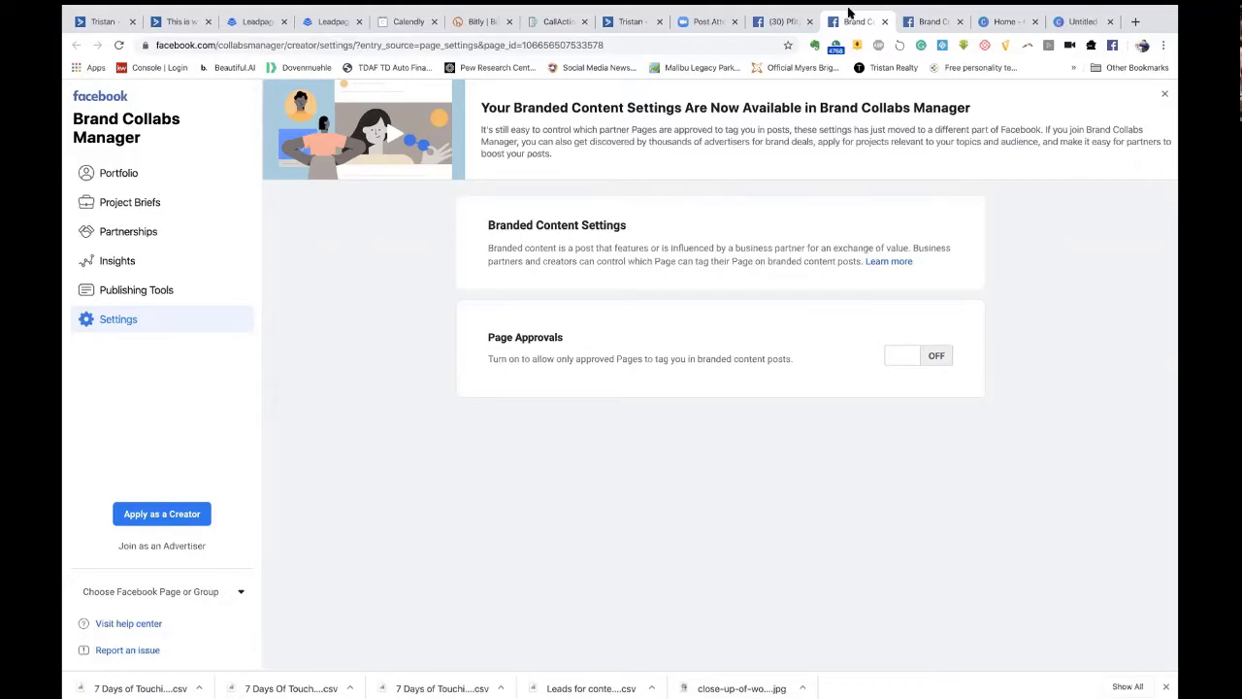
pyautogui.click(782, 21)
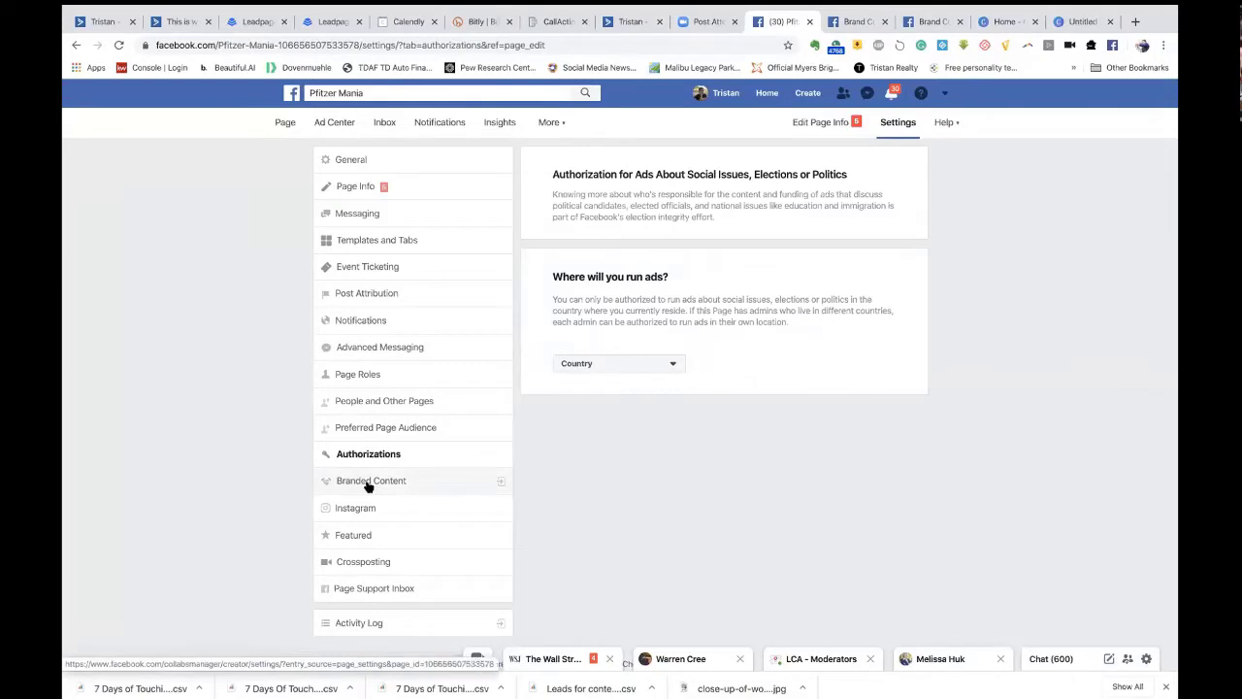
# Step: View the page's Instagram connection settings and close the duplicate Brand Collabs Manager tab
pyautogui.click(364, 514)
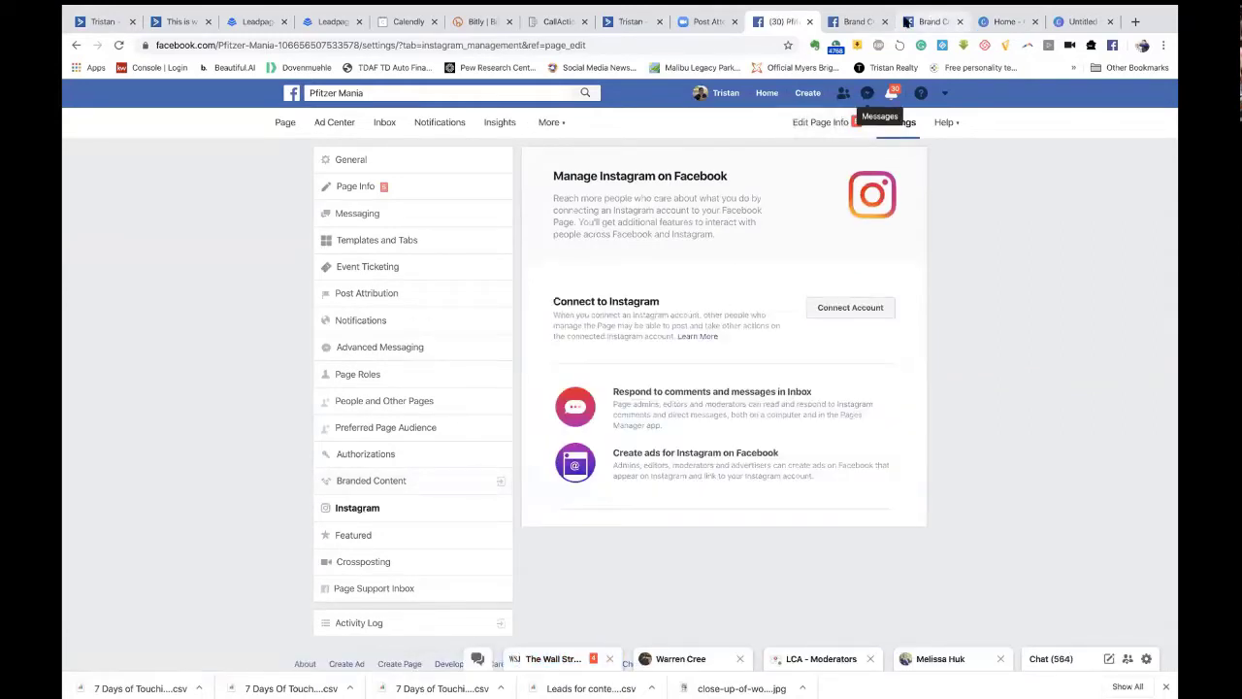
pyautogui.click(919, 22)
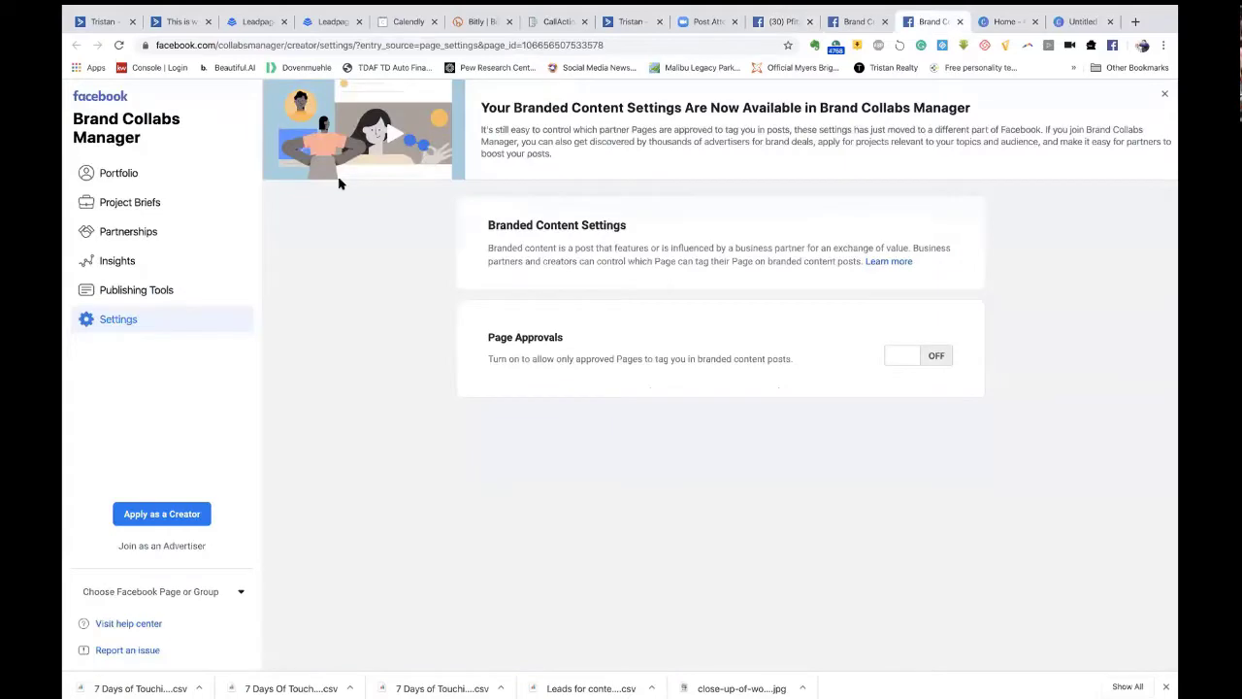
pyautogui.click(958, 21)
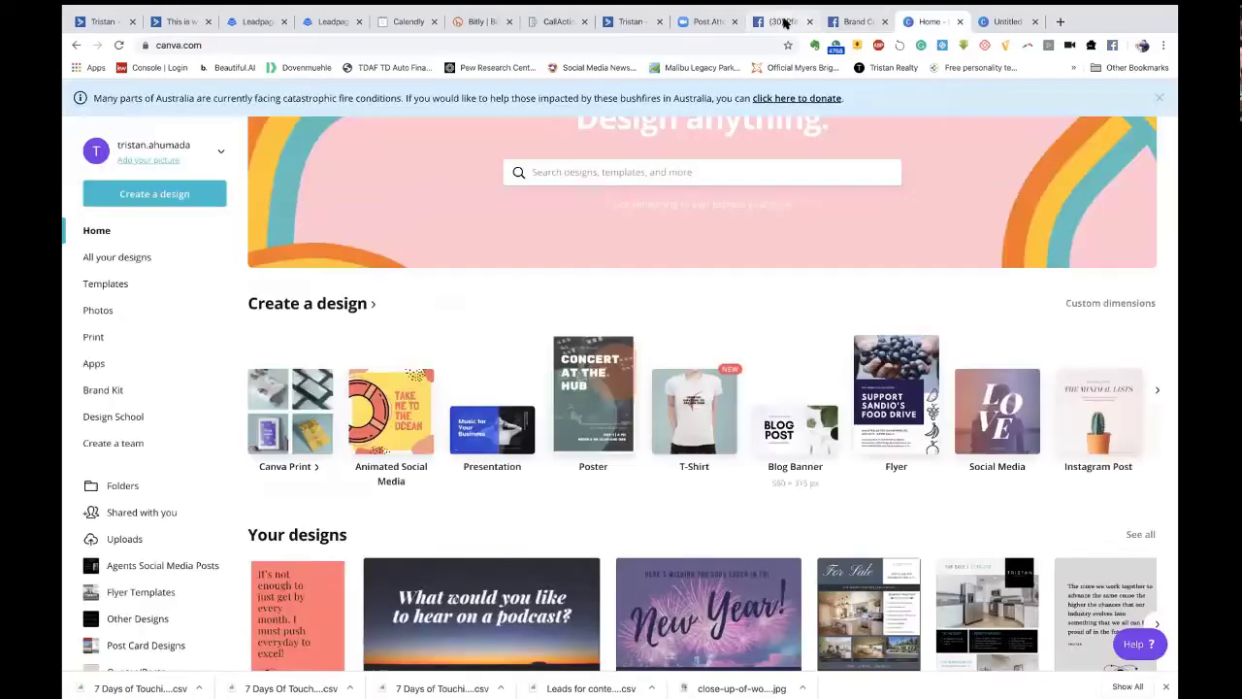
pyautogui.click(784, 21)
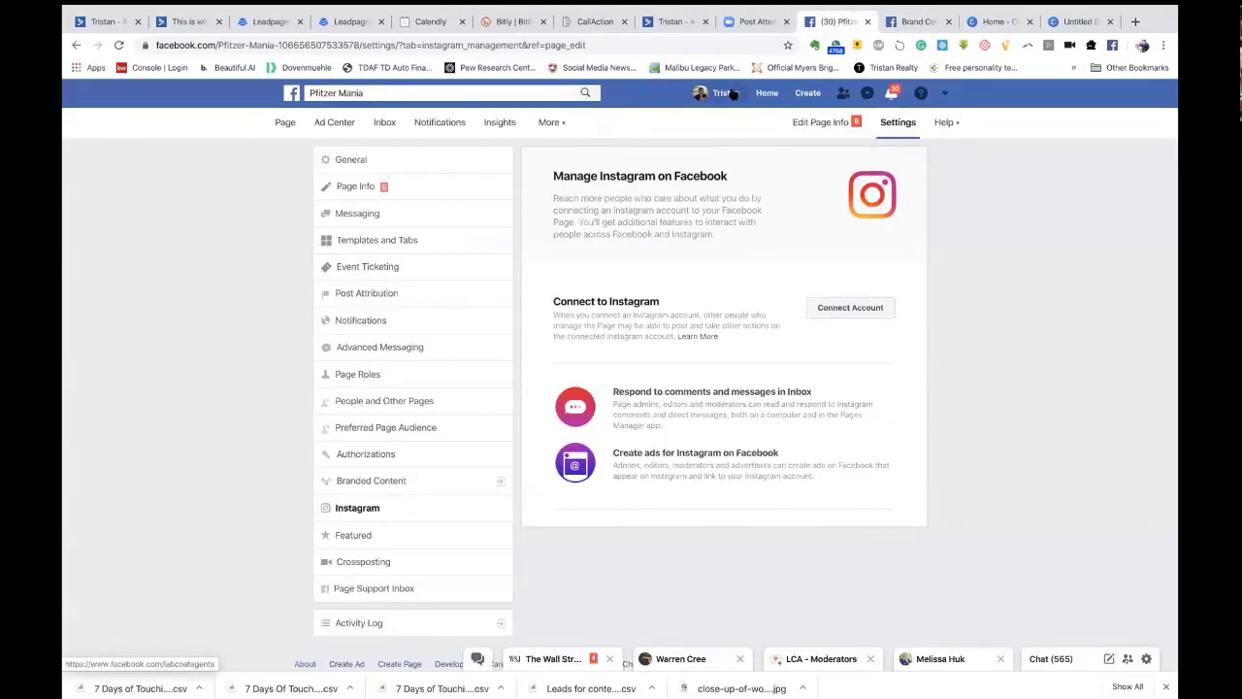
# Step: Show the full list of managed pages and open the owner's established personal-brand page
pyautogui.click(944, 93)
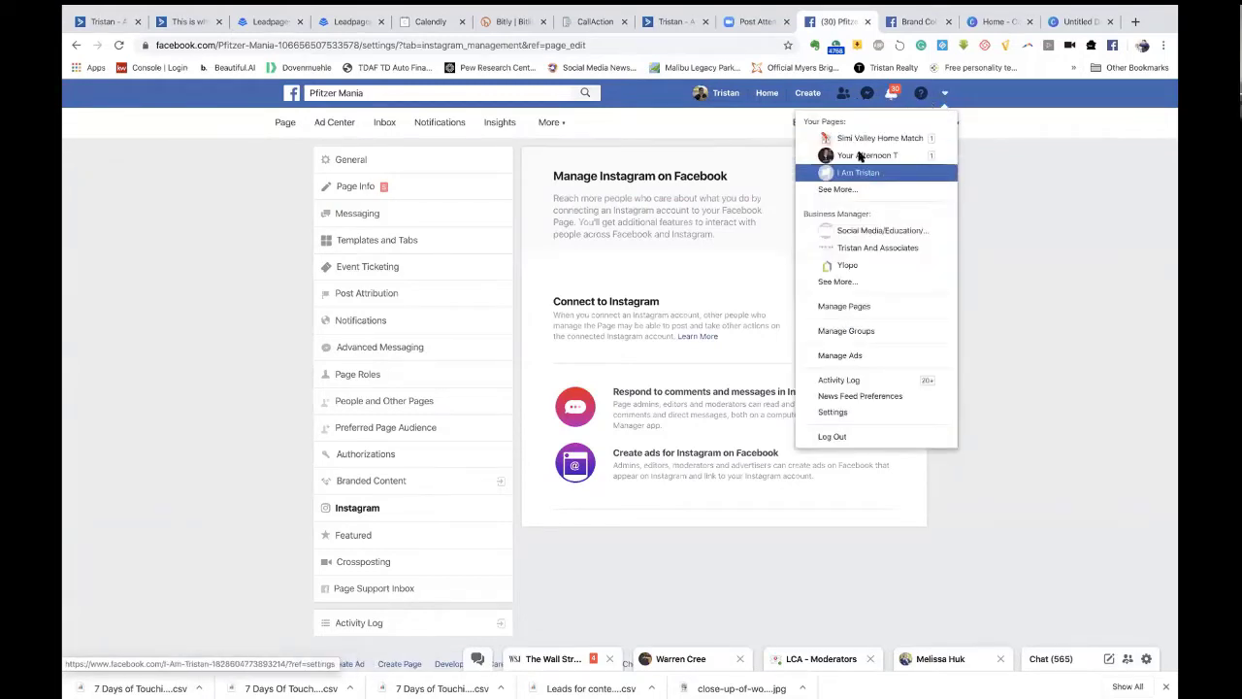
pyautogui.click(842, 192)
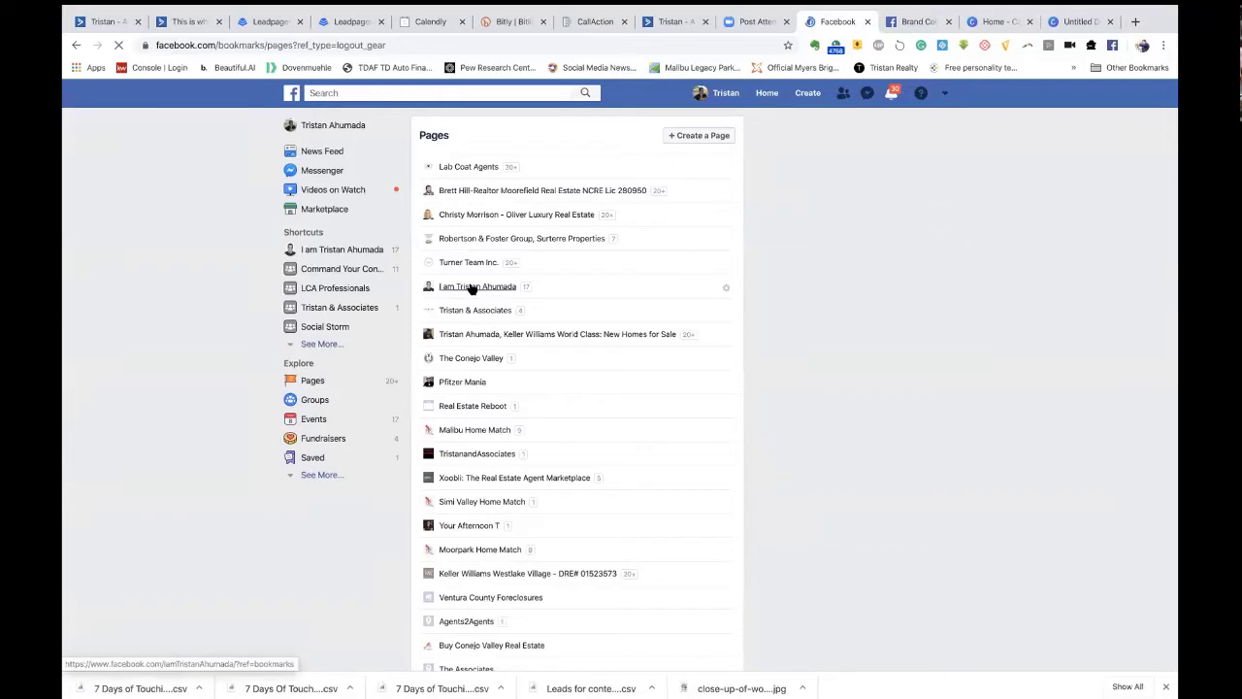
pyautogui.click(472, 287)
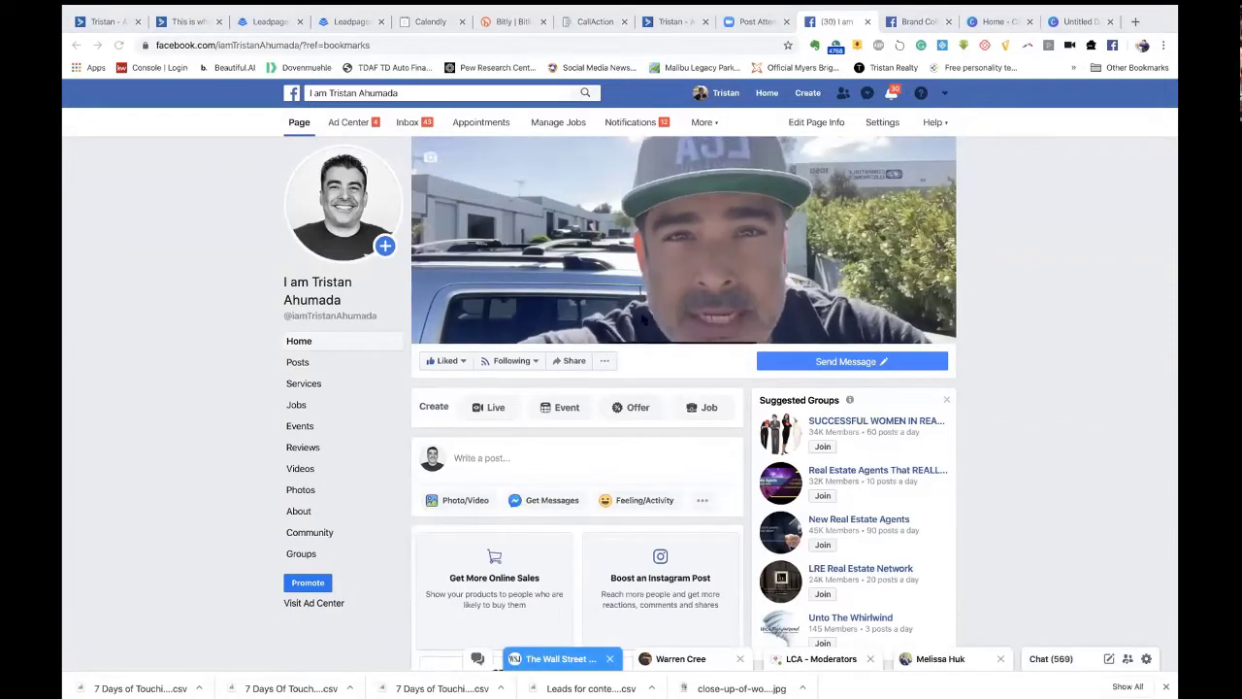
# Step: Examine the page's cover video and the pinned coffee-challenge video post with its reach, engagement and boost results
pyautogui.scroll(-3, 695, 378)
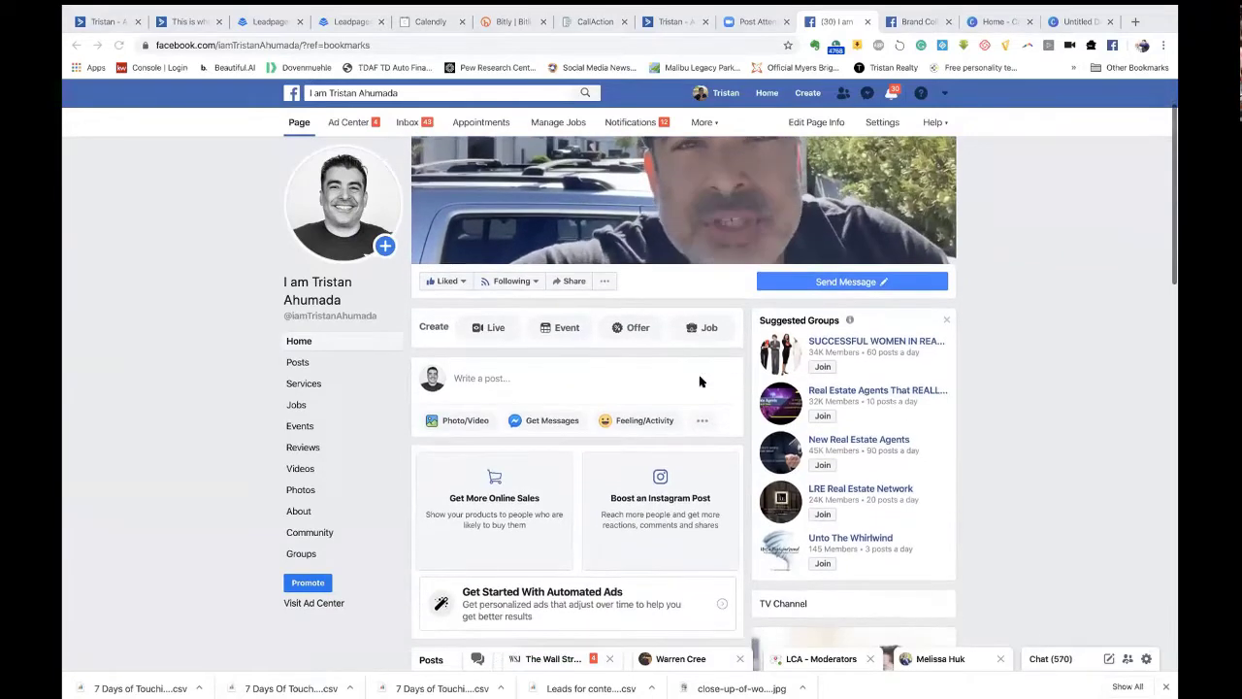
pyautogui.scroll(-5, 699, 381)
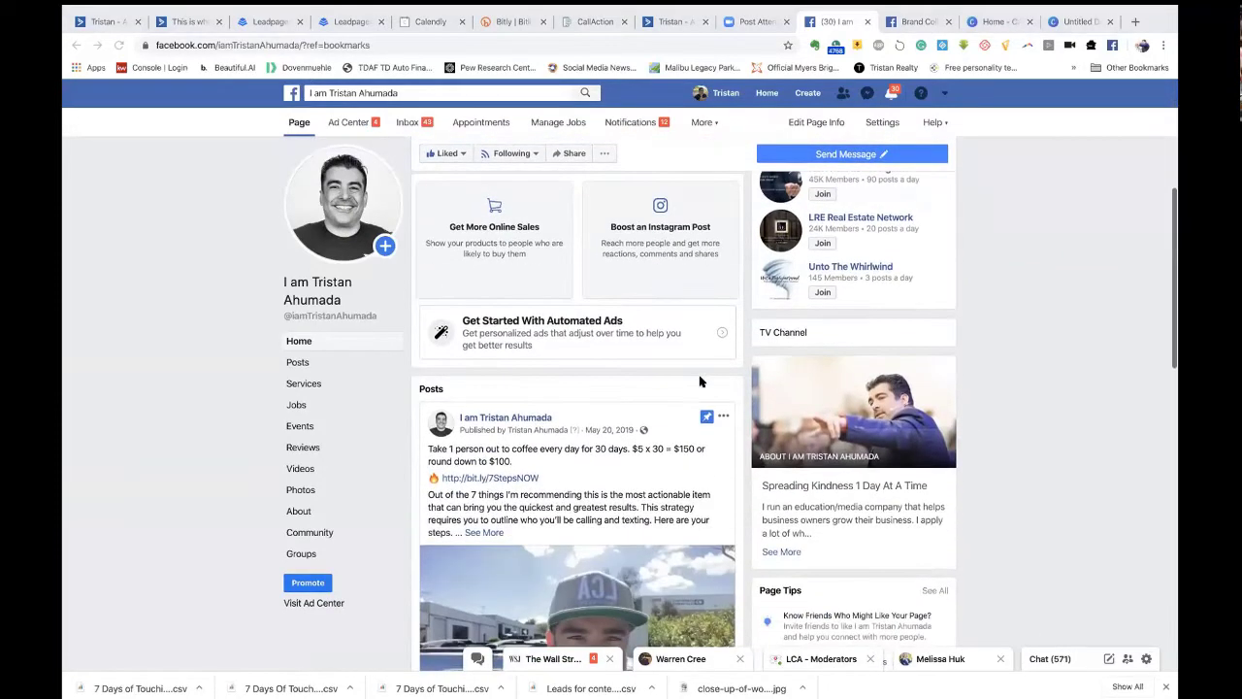
pyautogui.scroll(-4, 700, 382)
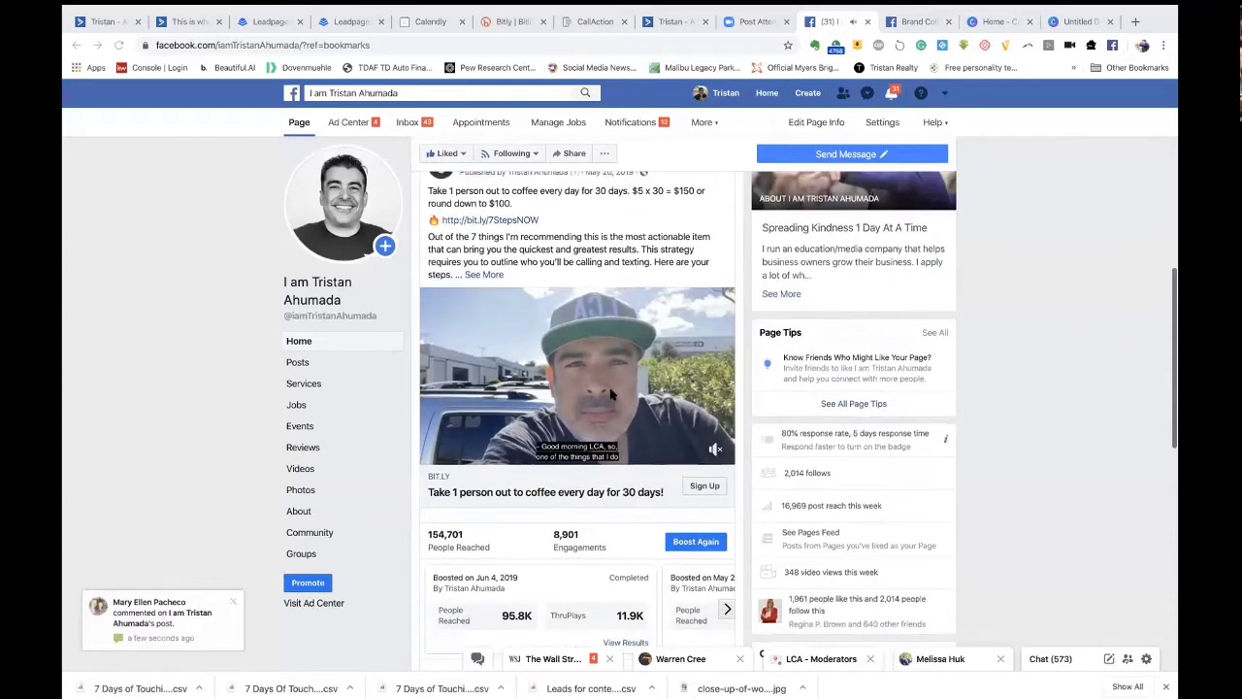
pyautogui.scroll(-1, 504, 495)
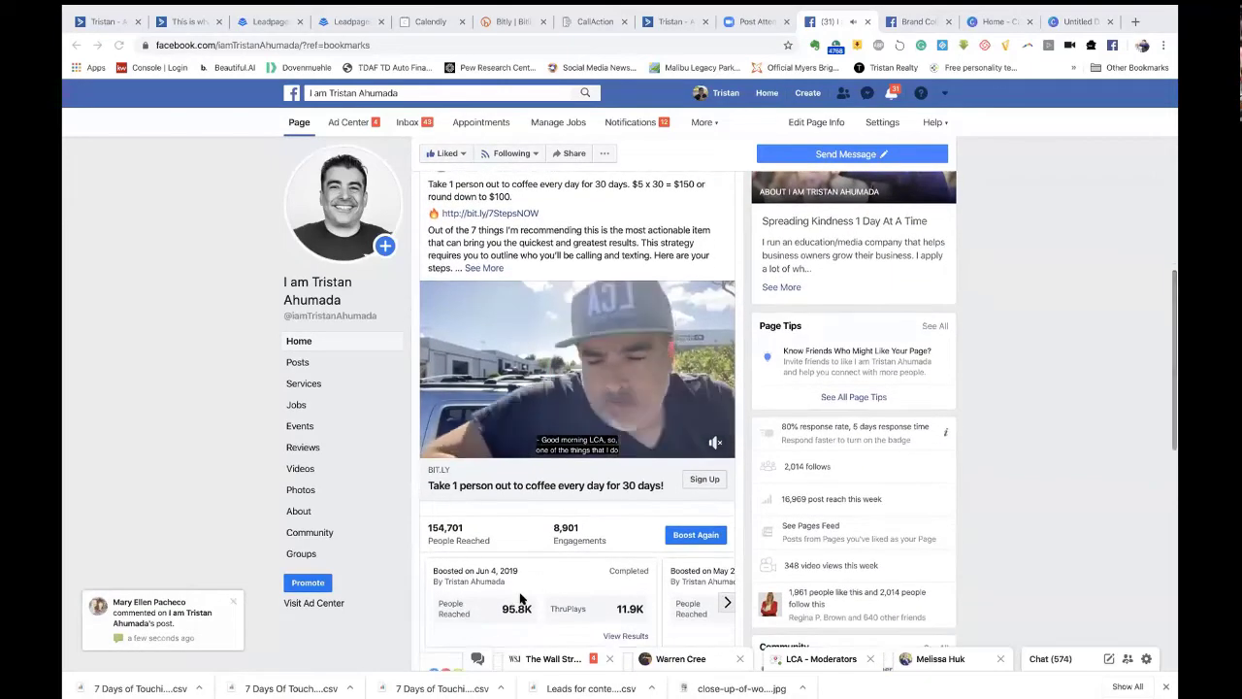
pyautogui.scroll(-3, 601, 563)
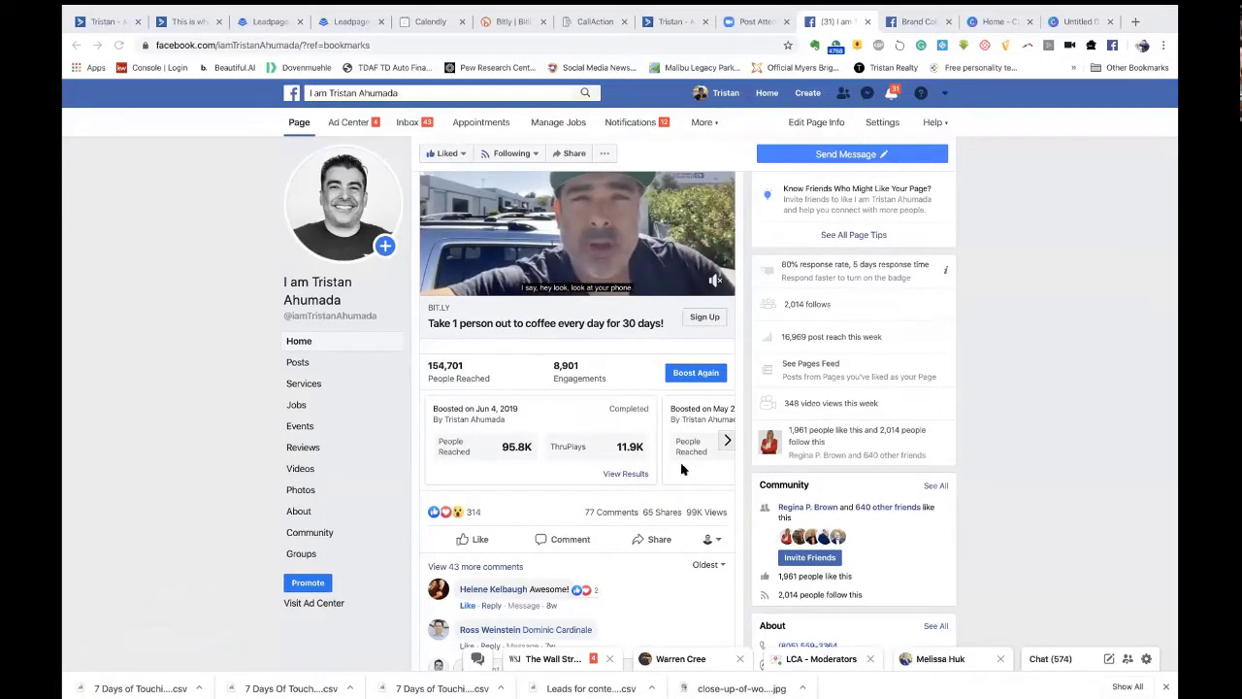
pyautogui.scroll(3, 611, 466)
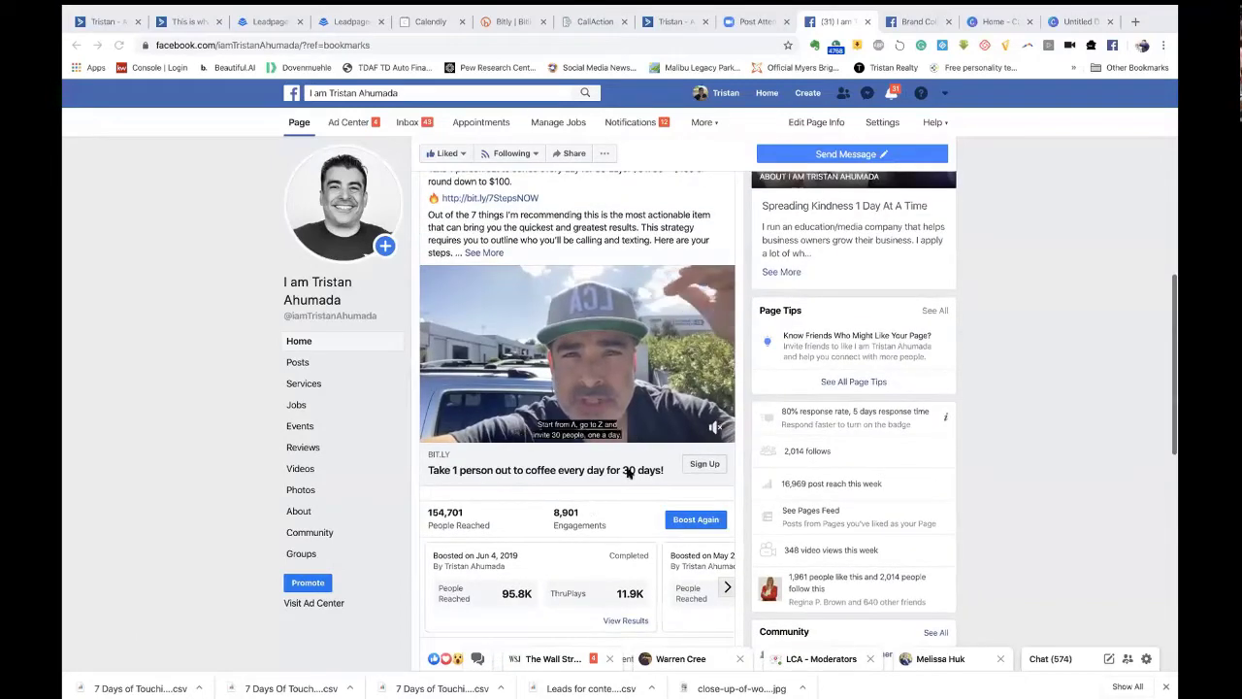
pyautogui.scroll(3, 602, 495)
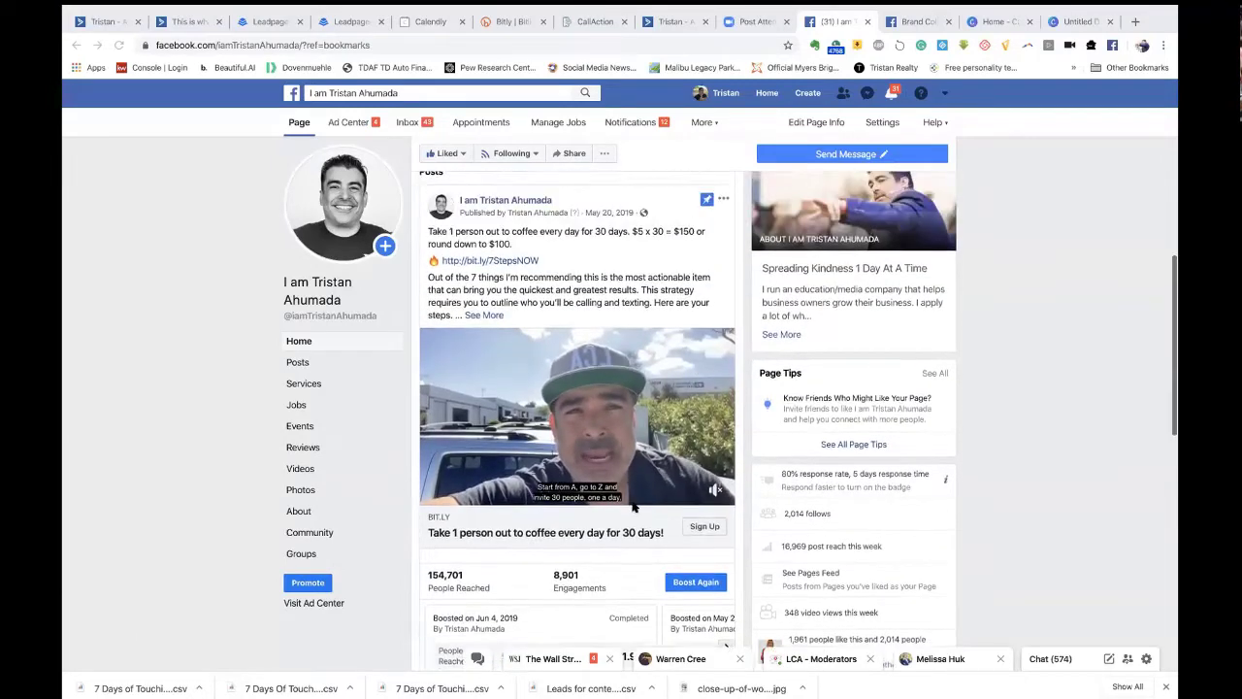
pyautogui.scroll(6, 633, 506)
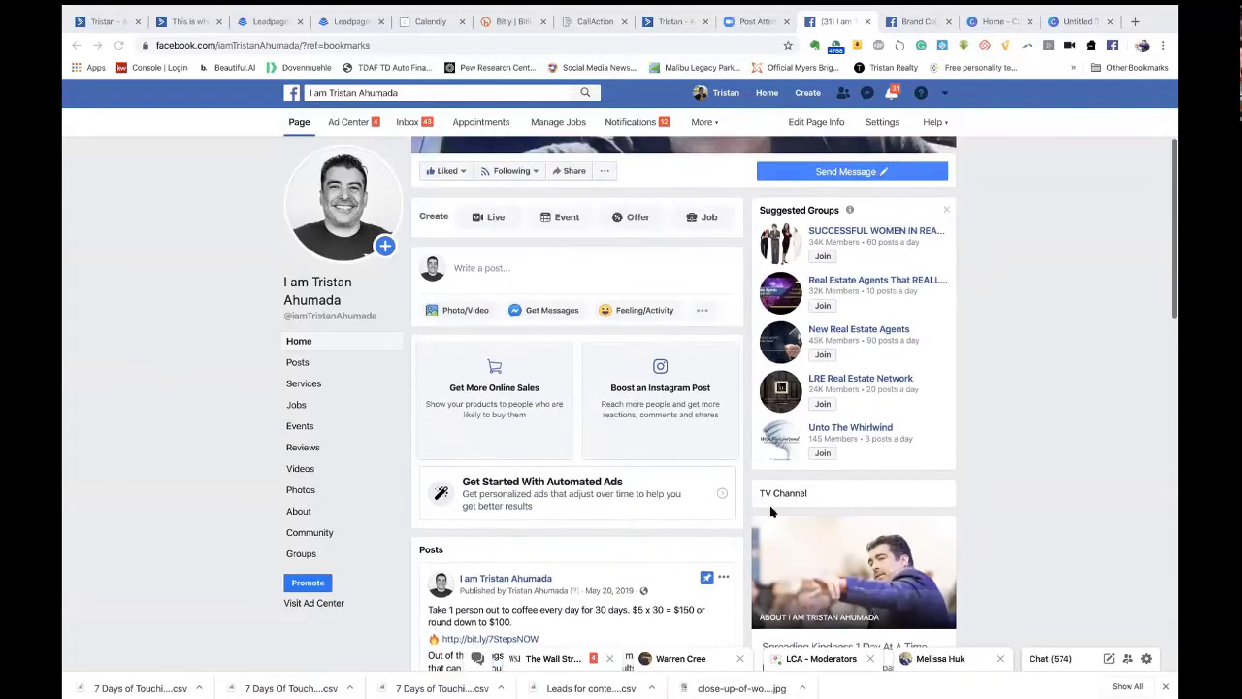
pyautogui.scroll(4, 768, 495)
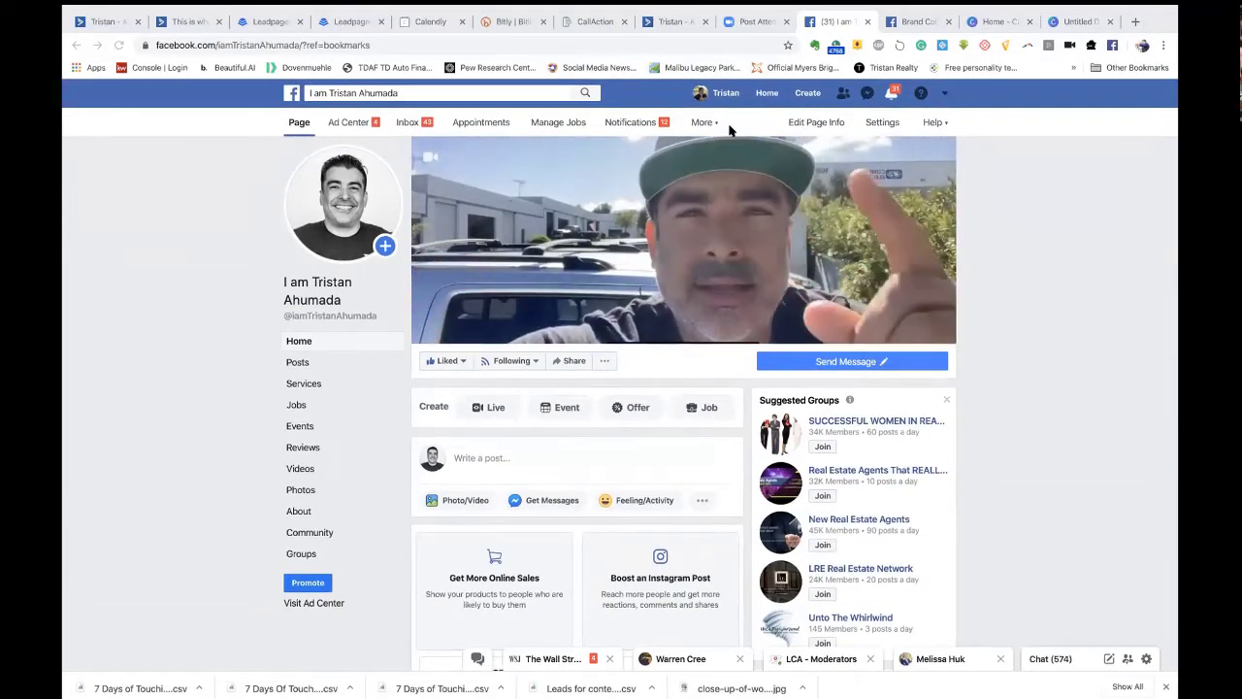
# Step: Open this page's Instagram settings and examine the connected account's details and the options for messages, ads and disconnecting
pyautogui.click(813, 121)
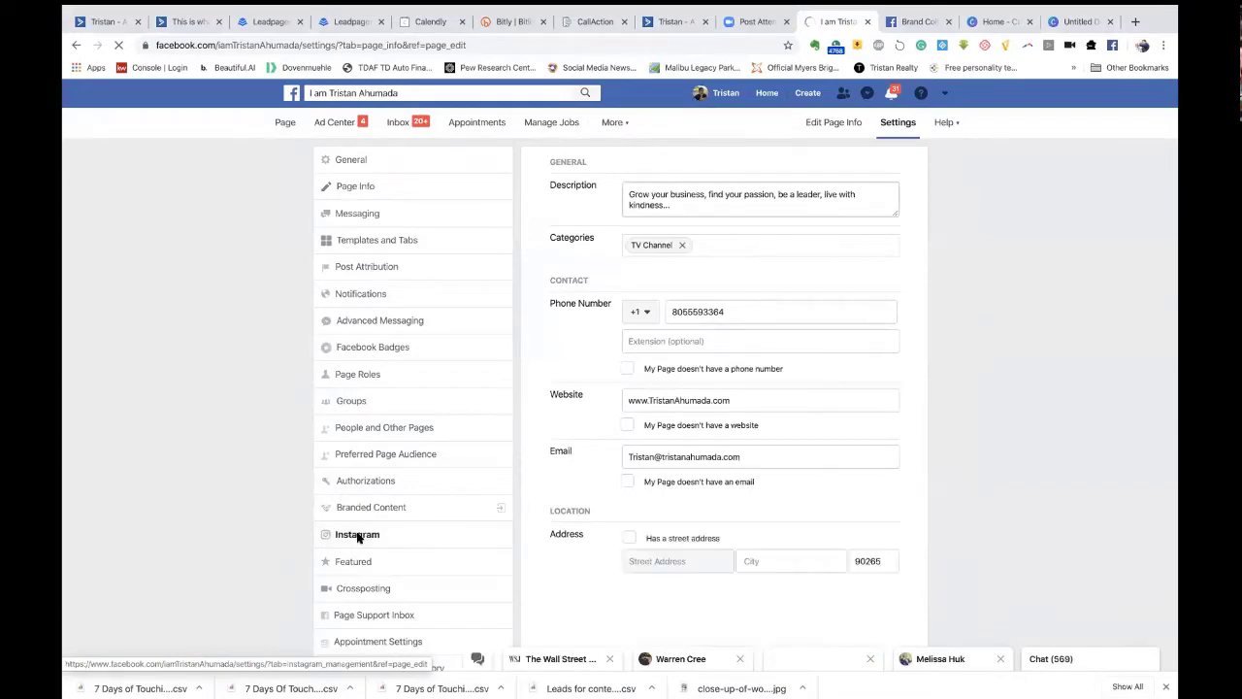
pyautogui.click(356, 535)
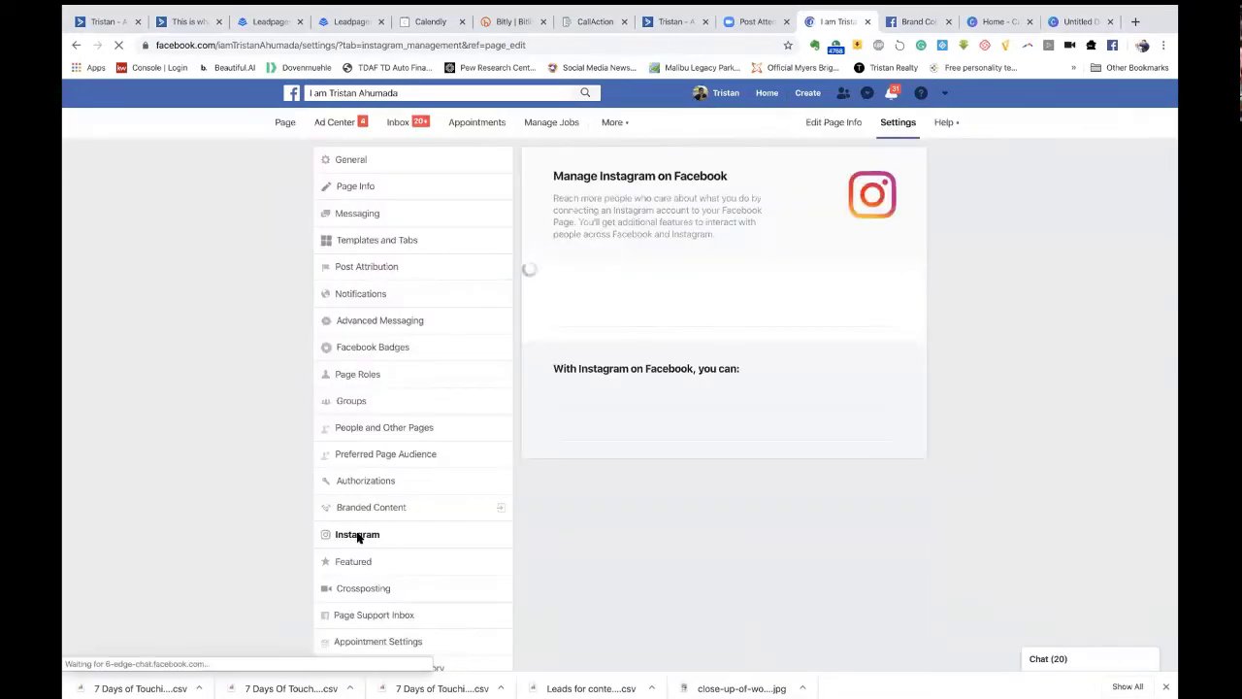
pyautogui.scroll(-3, 883, 408)
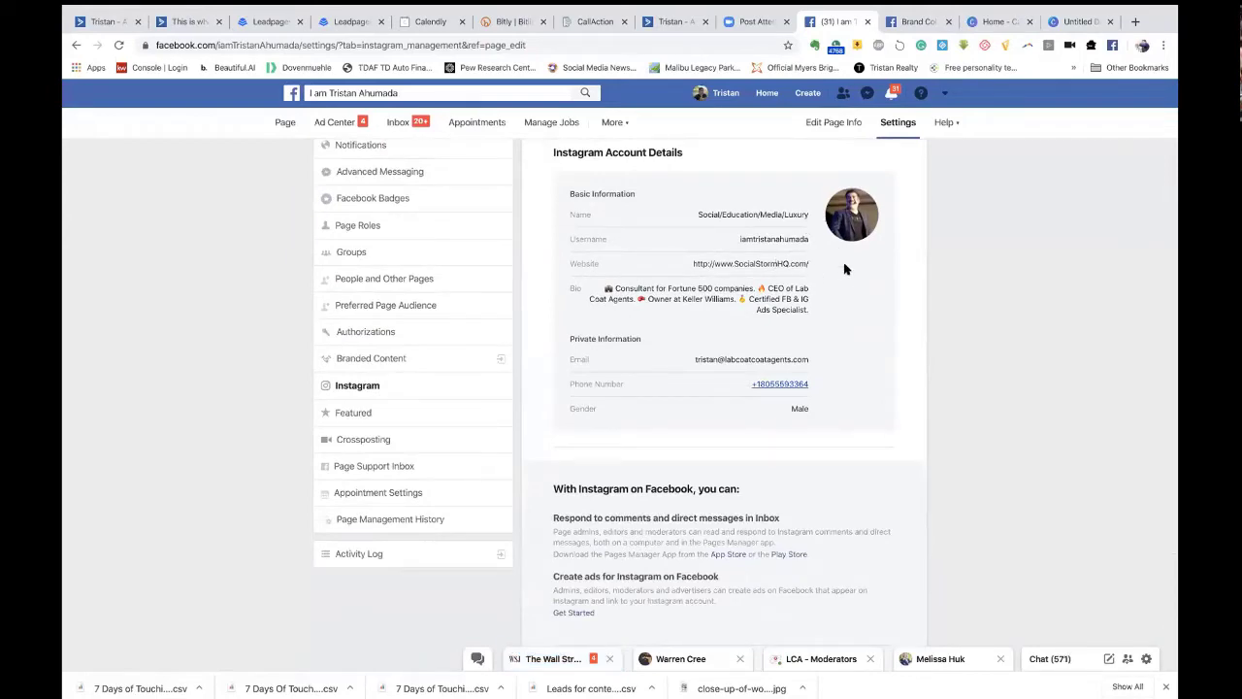
pyautogui.scroll(-3, 727, 414)
pyautogui.scroll(2, 727, 414)
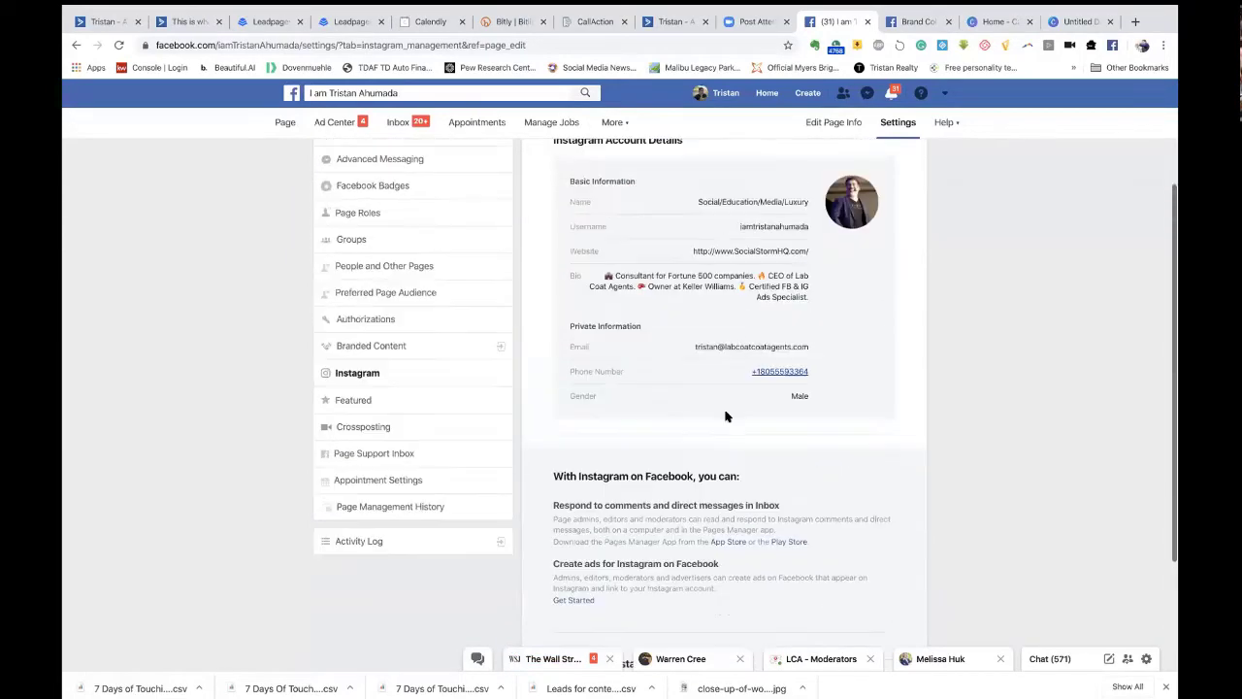
pyautogui.scroll(-1, 726, 415)
pyautogui.scroll(-3, 725, 415)
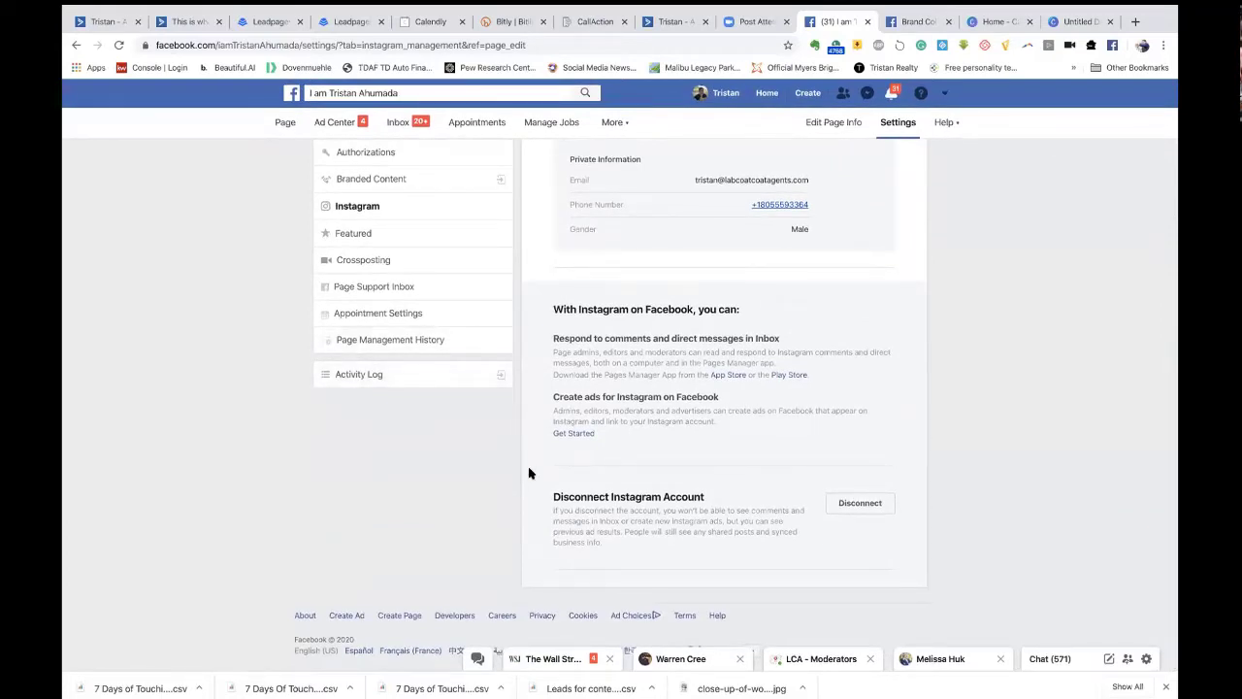
# Step: Look back over the linked Instagram features and open the page's Featured settings
pyautogui.scroll(2, 530, 464)
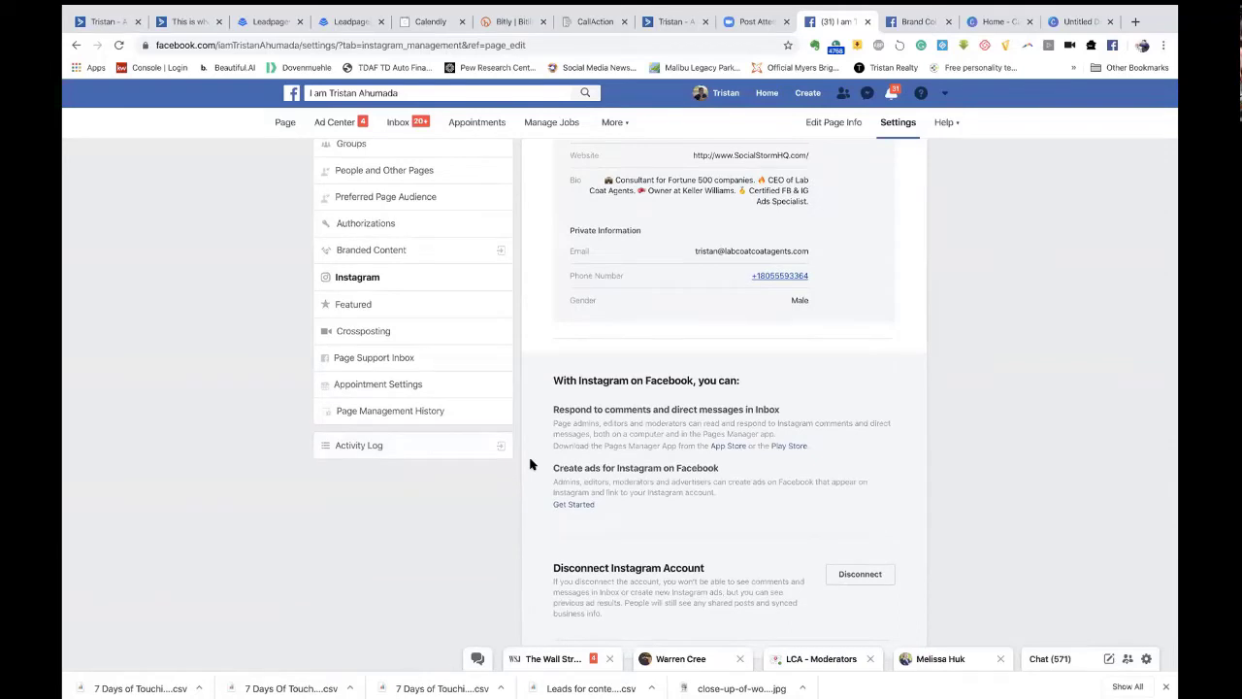
pyautogui.scroll(1, 530, 464)
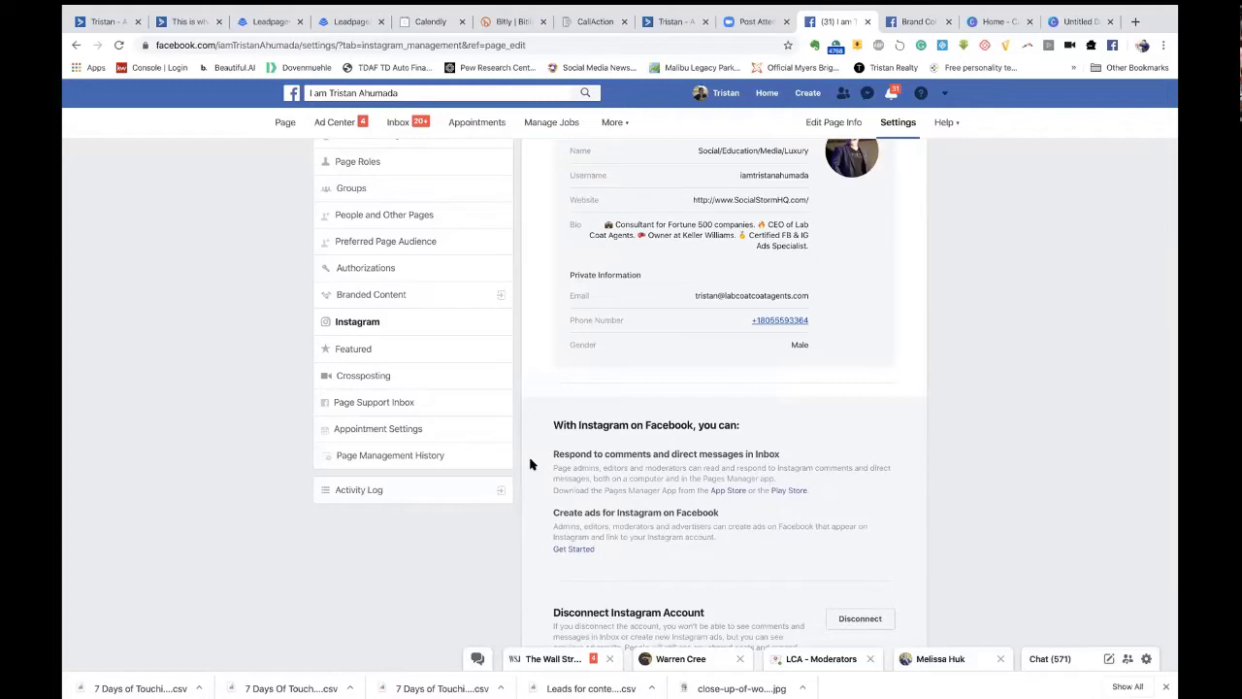
pyautogui.click(353, 349)
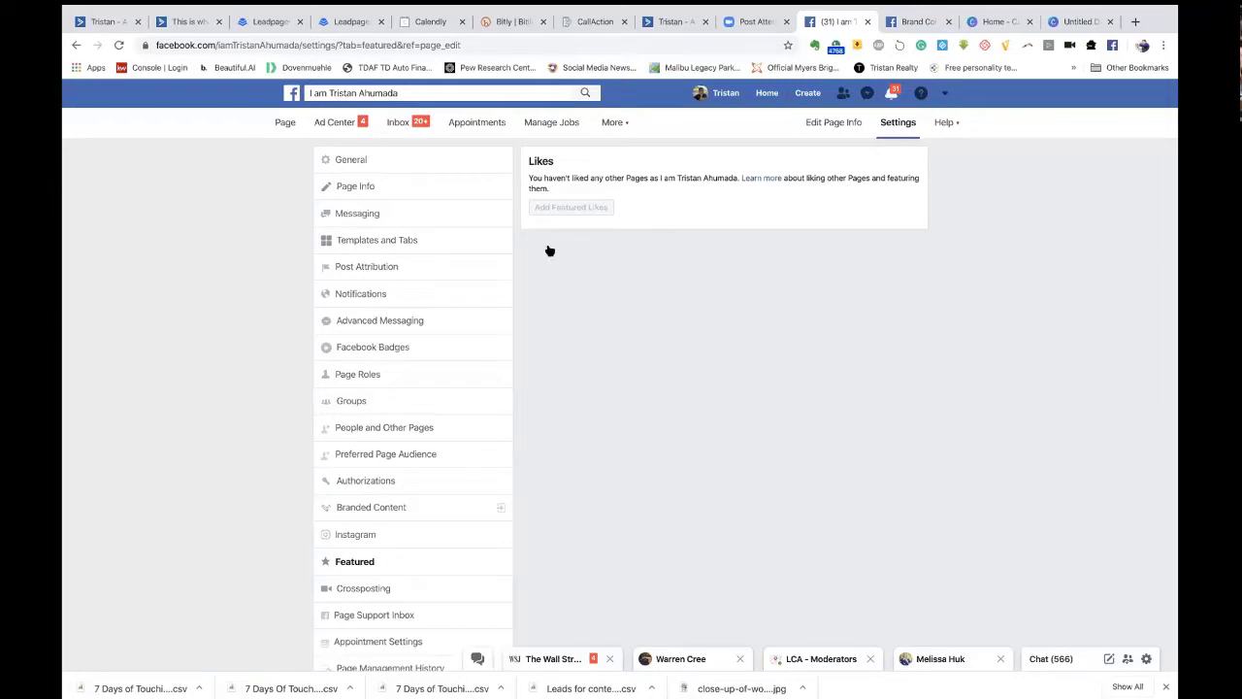
# Step: Open the Crossposting settings to see how pages are added for crossposting, and open the Page Support Inbox
pyautogui.scroll(-3, 385, 546)
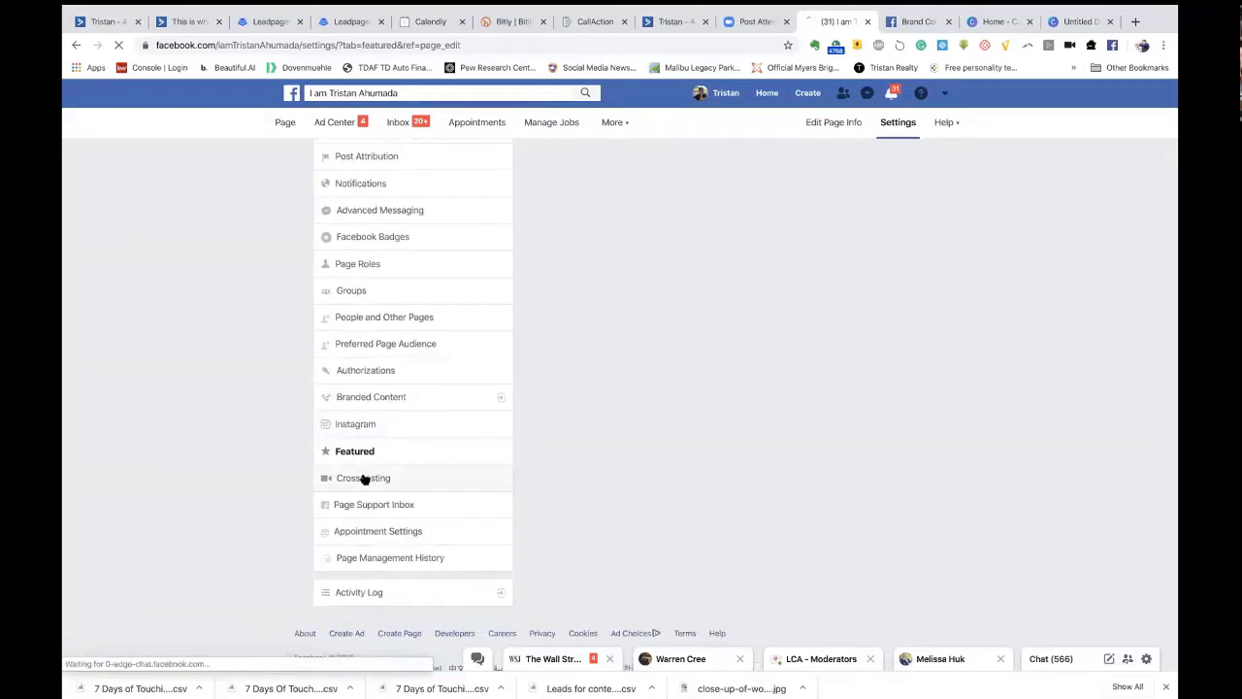
pyautogui.click(364, 477)
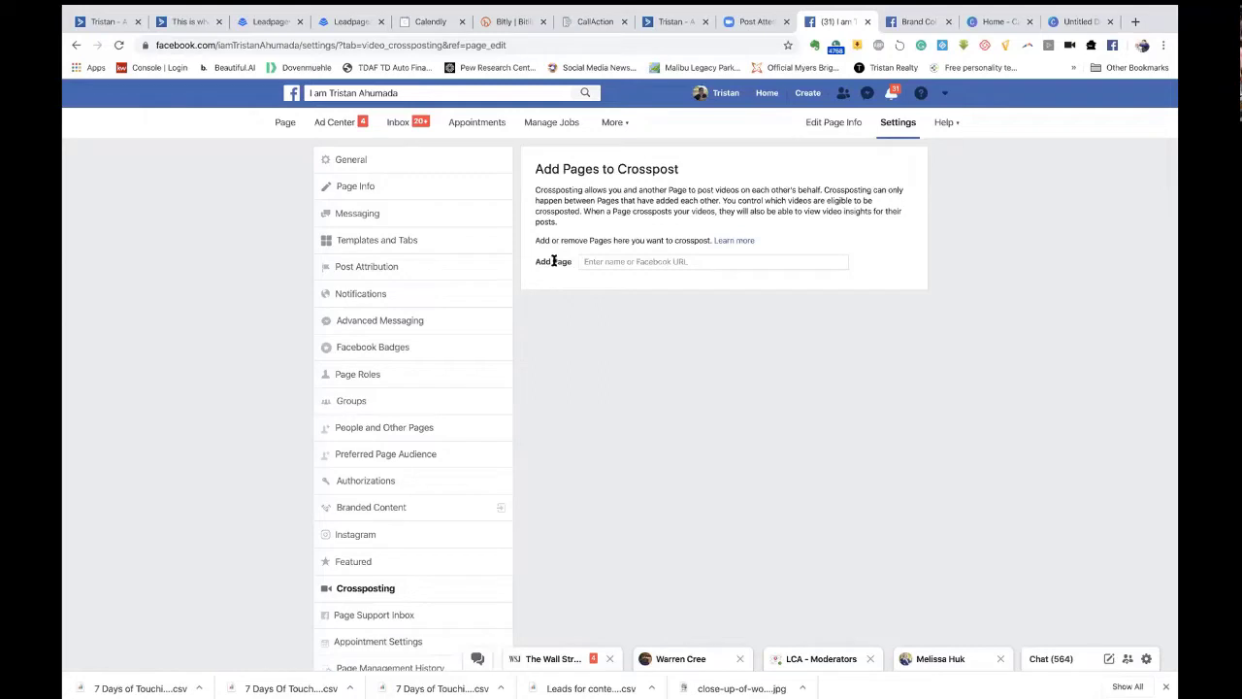
pyautogui.scroll(-2, 521, 400)
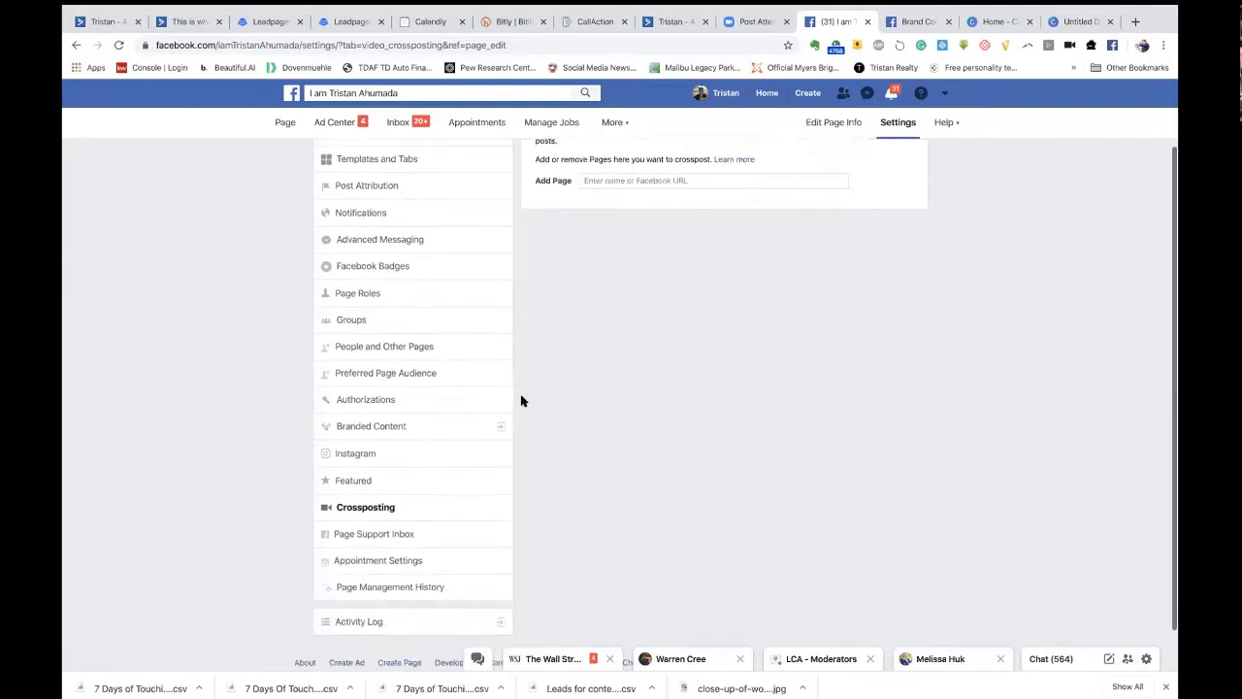
pyautogui.scroll(-3, 535, 414)
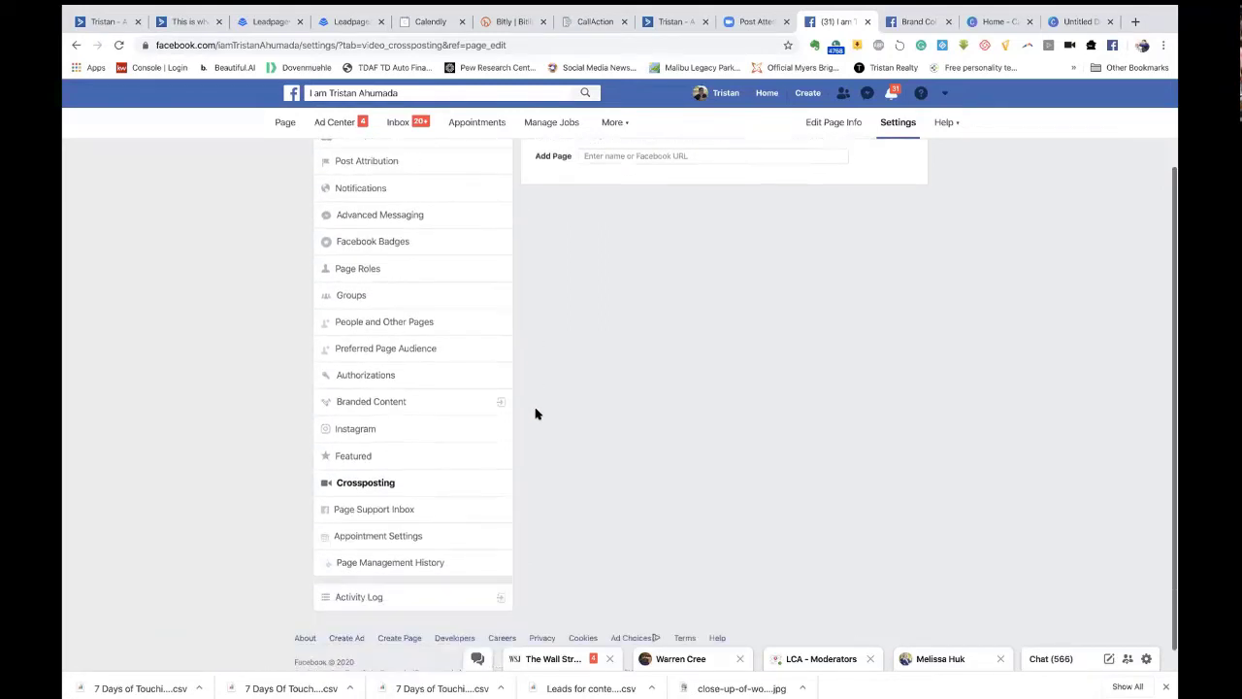
pyautogui.click(368, 508)
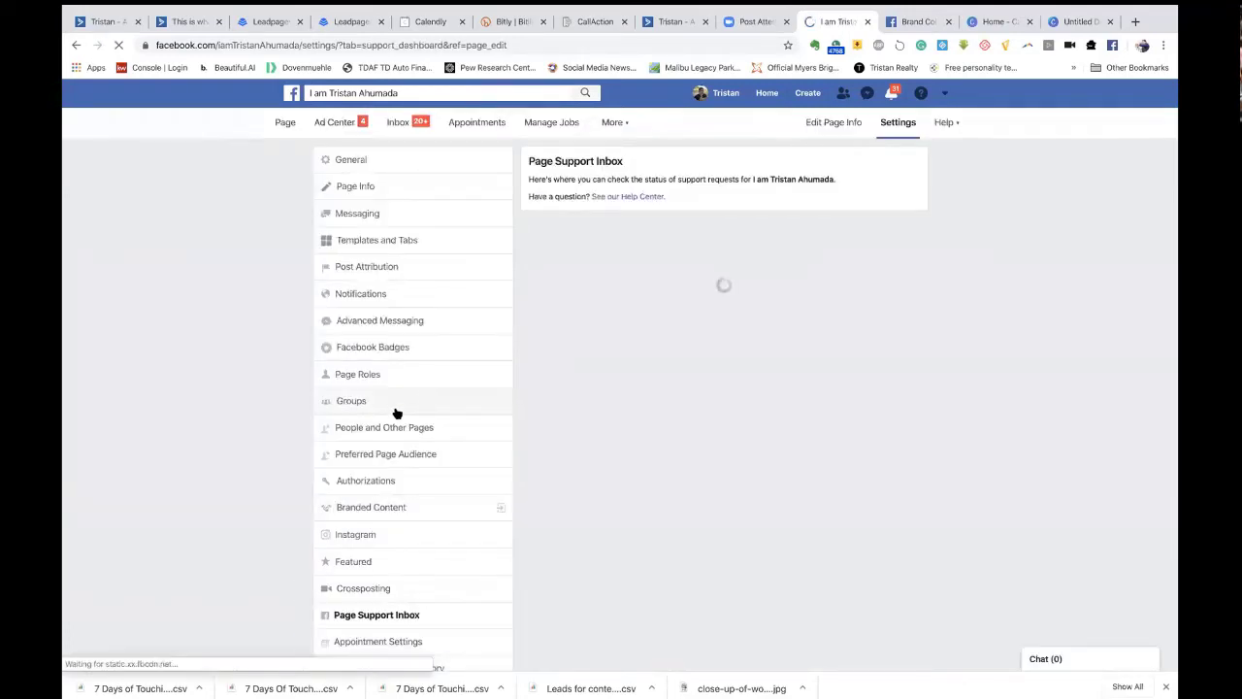
# Step: Open Appointment Settings and examine its sections for time zone, online booking, Google Calendar and services
pyautogui.scroll(-4, 396, 411)
pyautogui.click(384, 514)
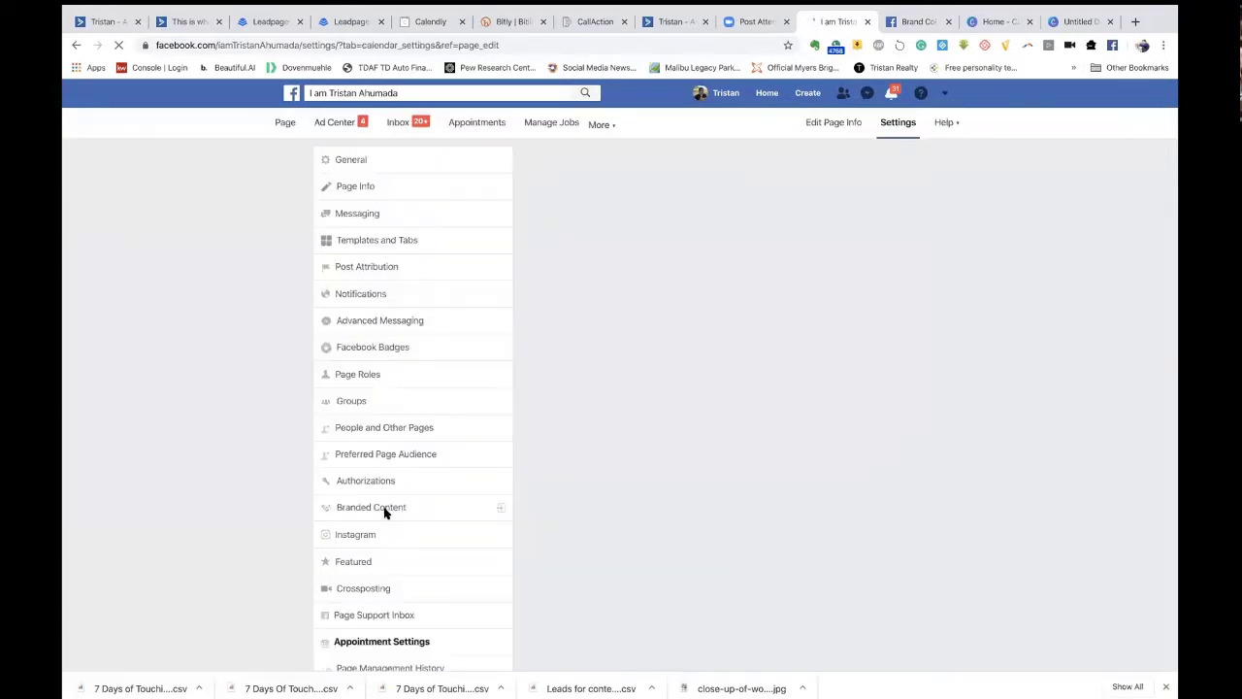
pyautogui.scroll(-2, 726, 423)
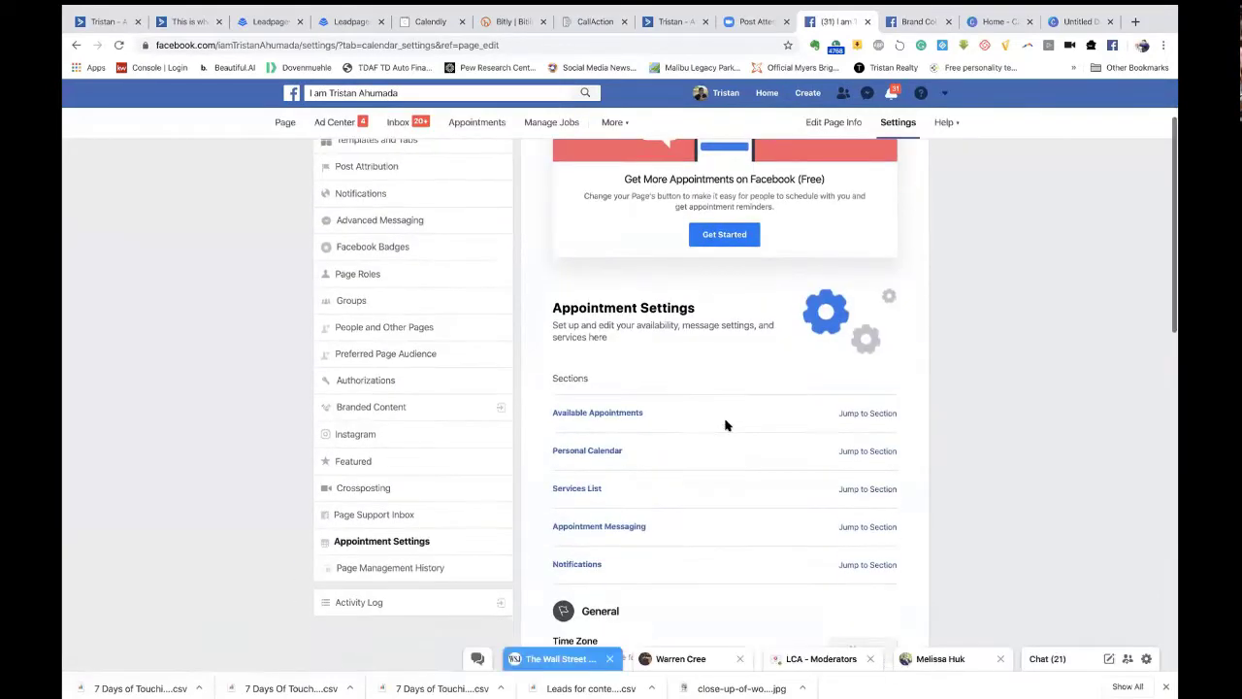
pyautogui.scroll(-1, 726, 425)
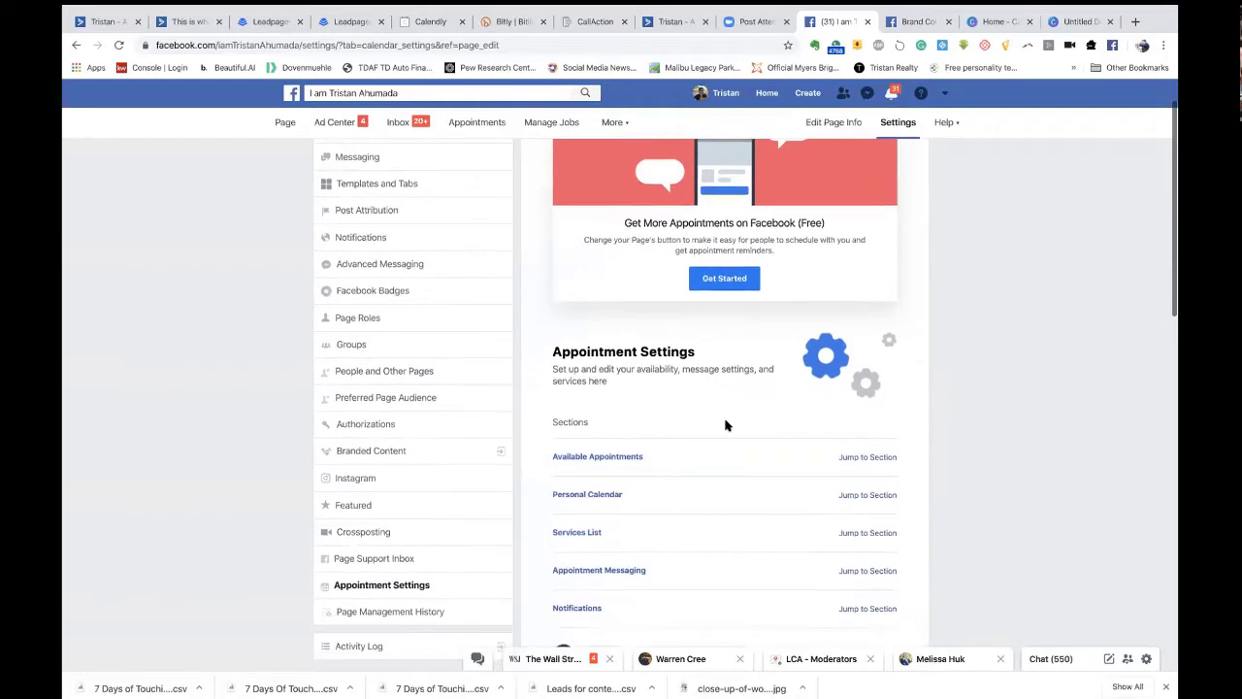
pyautogui.scroll(-3, 724, 449)
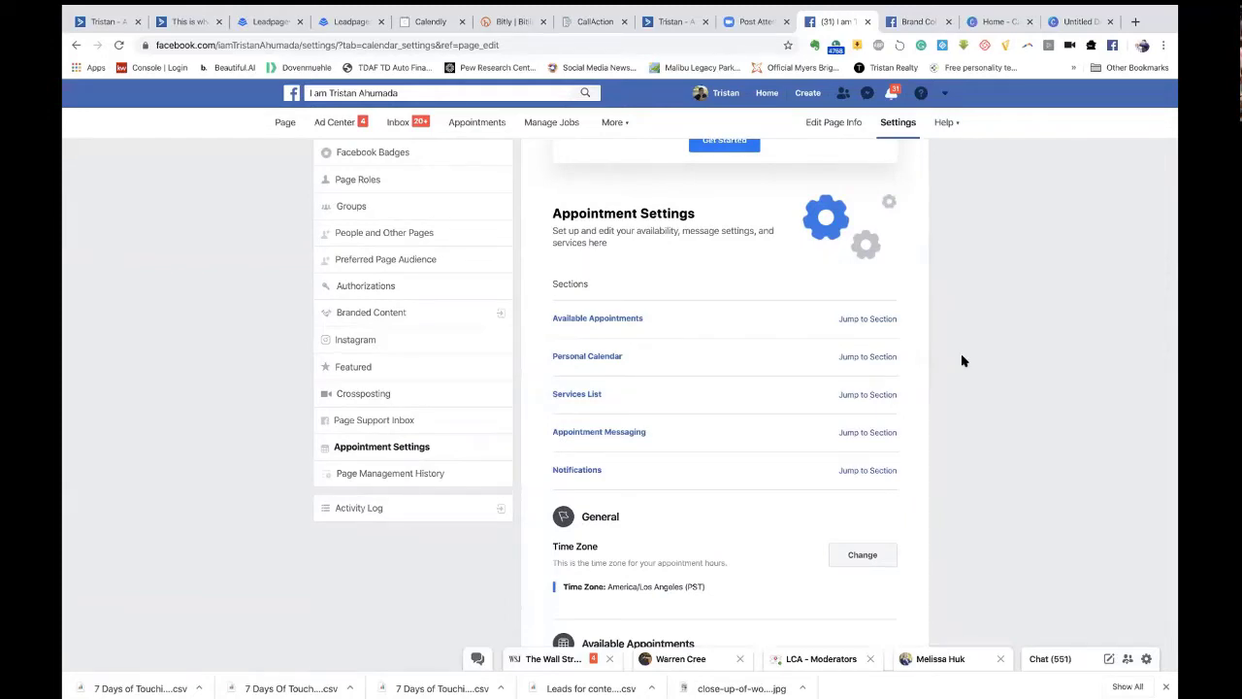
pyautogui.scroll(-2, 684, 436)
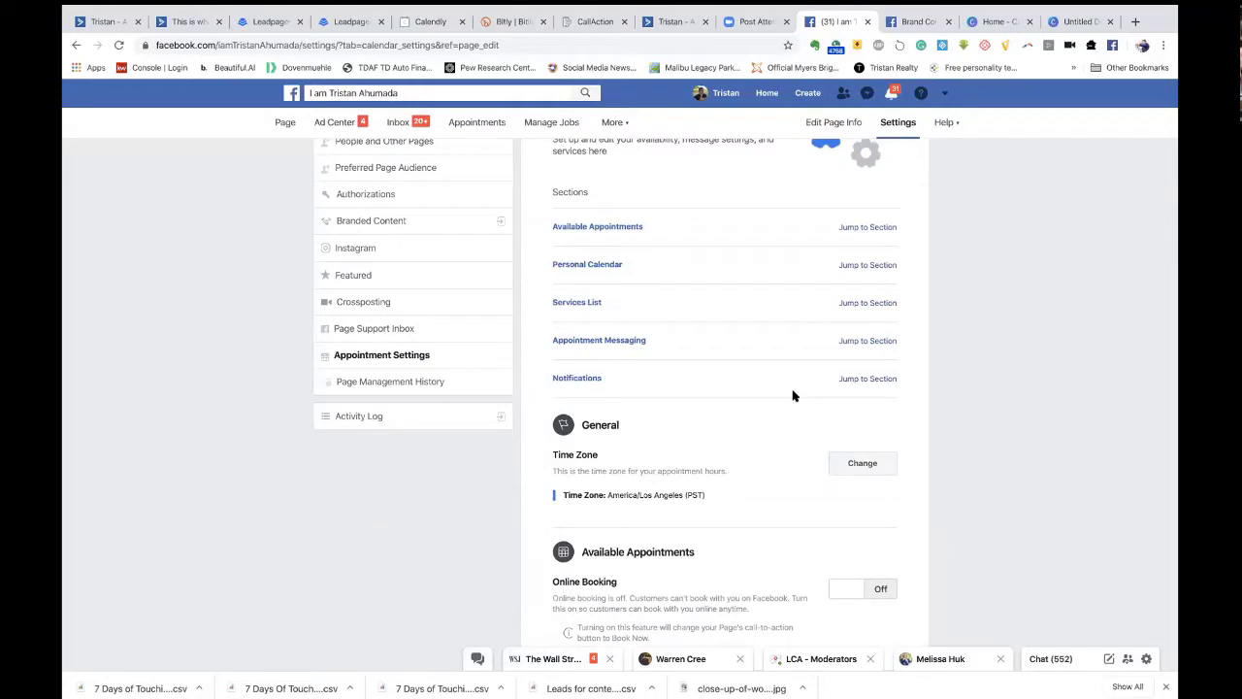
pyautogui.scroll(-3, 893, 365)
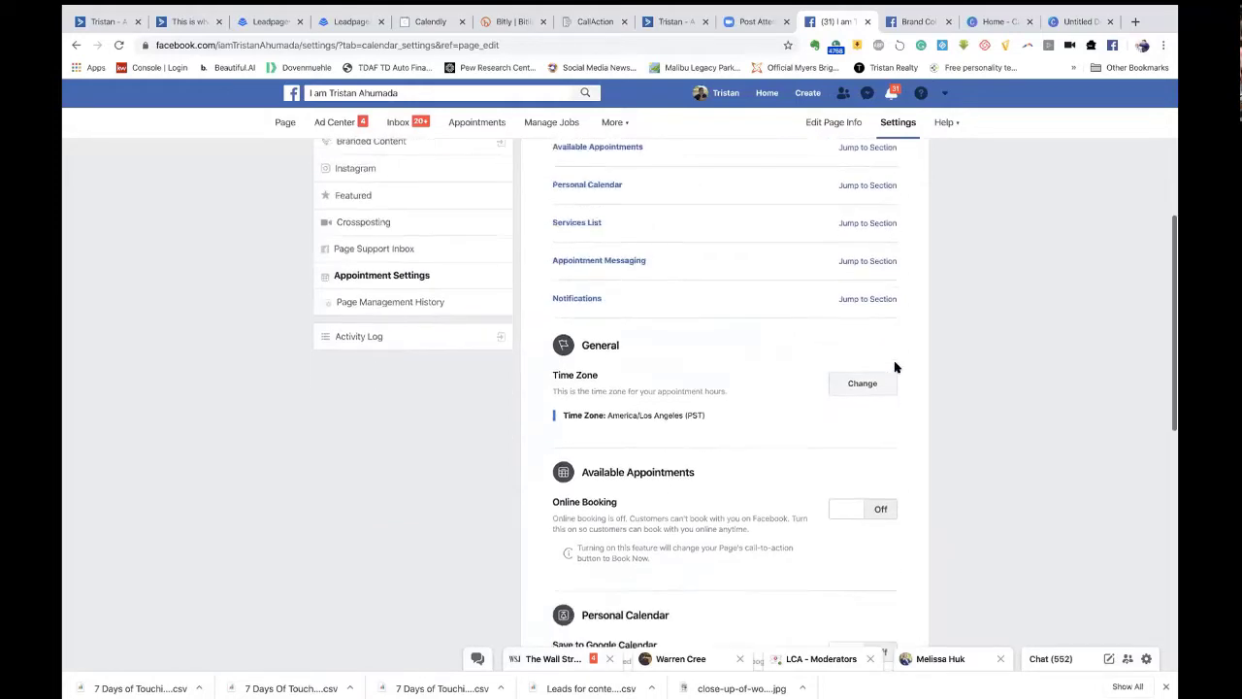
pyautogui.scroll(-3, 894, 367)
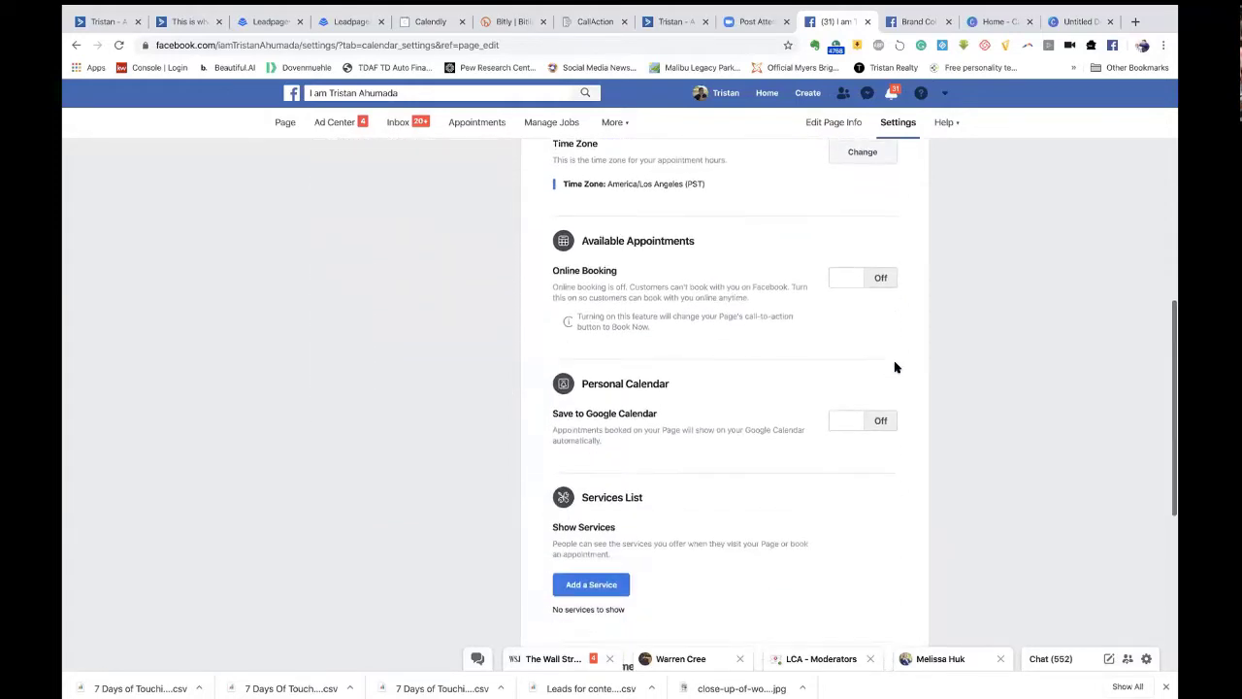
pyautogui.scroll(5, 895, 367)
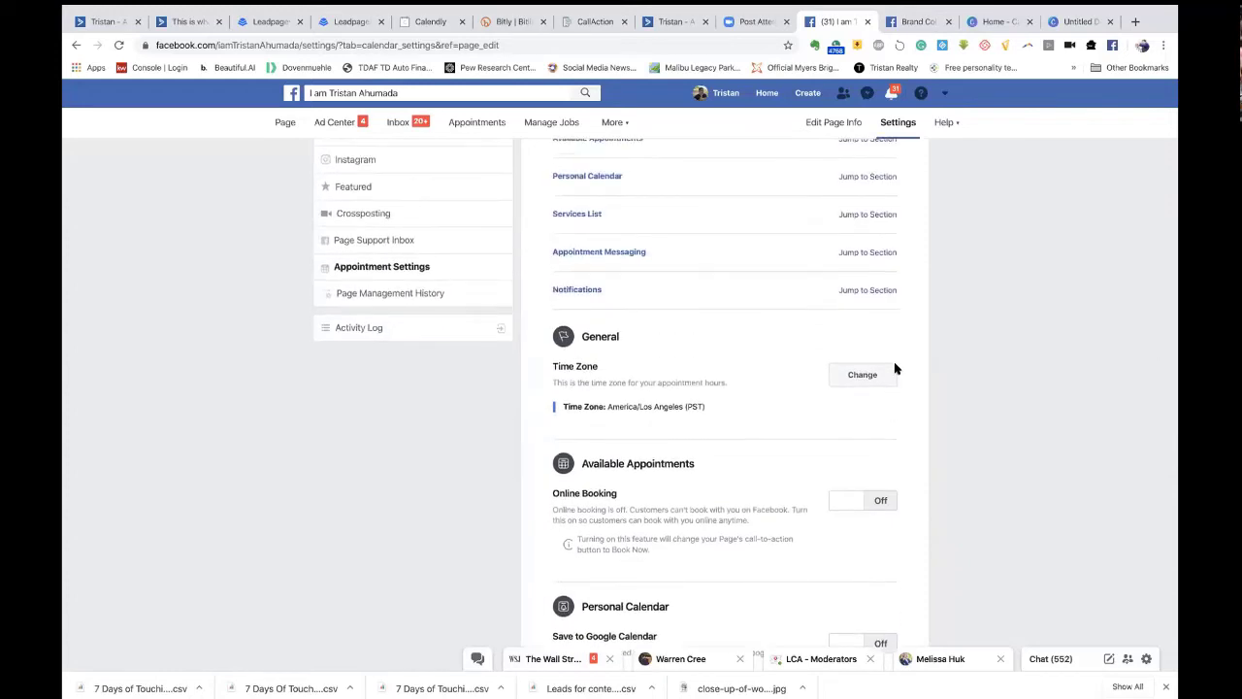
pyautogui.scroll(2, 894, 367)
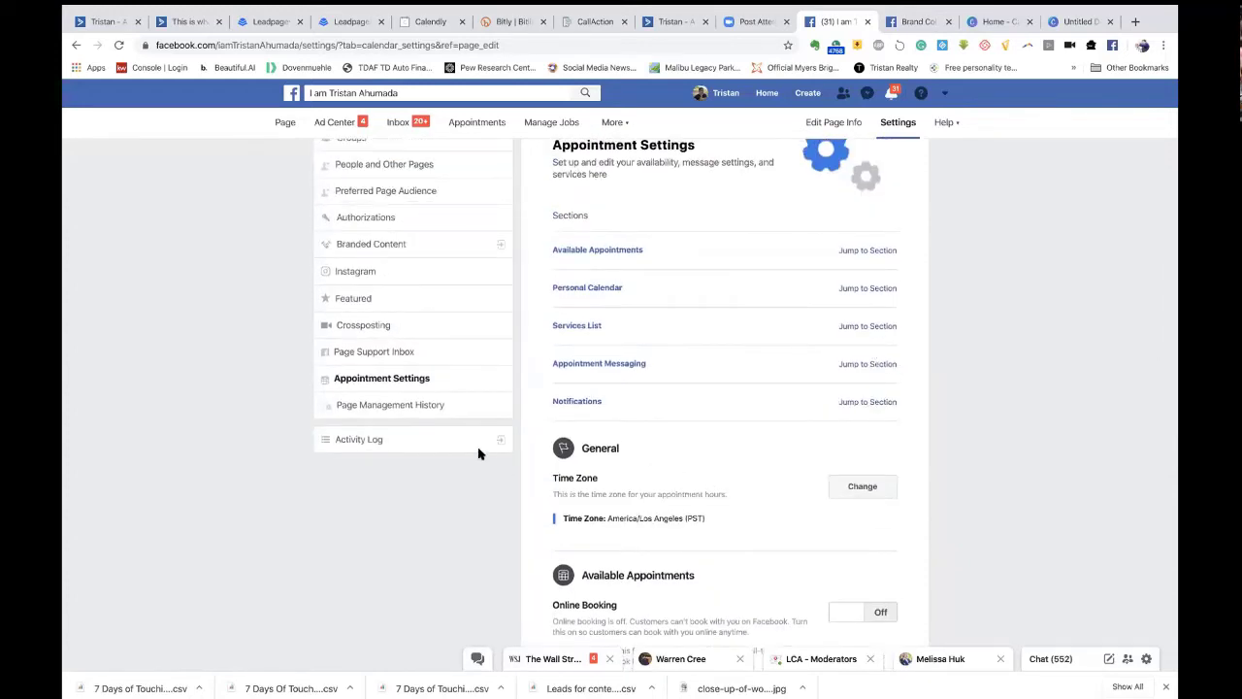
# Step: Review the Page Management History with its filters and logged actions, and return to the page's home view
pyautogui.click(394, 409)
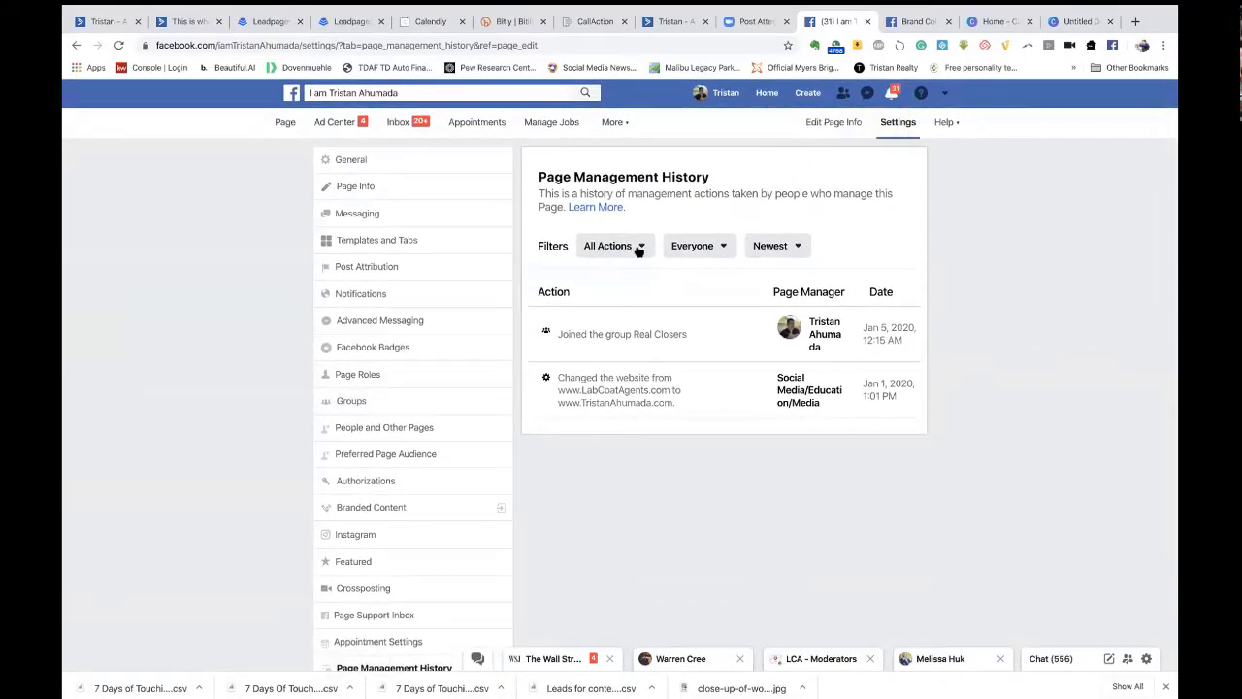
pyautogui.scroll(-3, 418, 425)
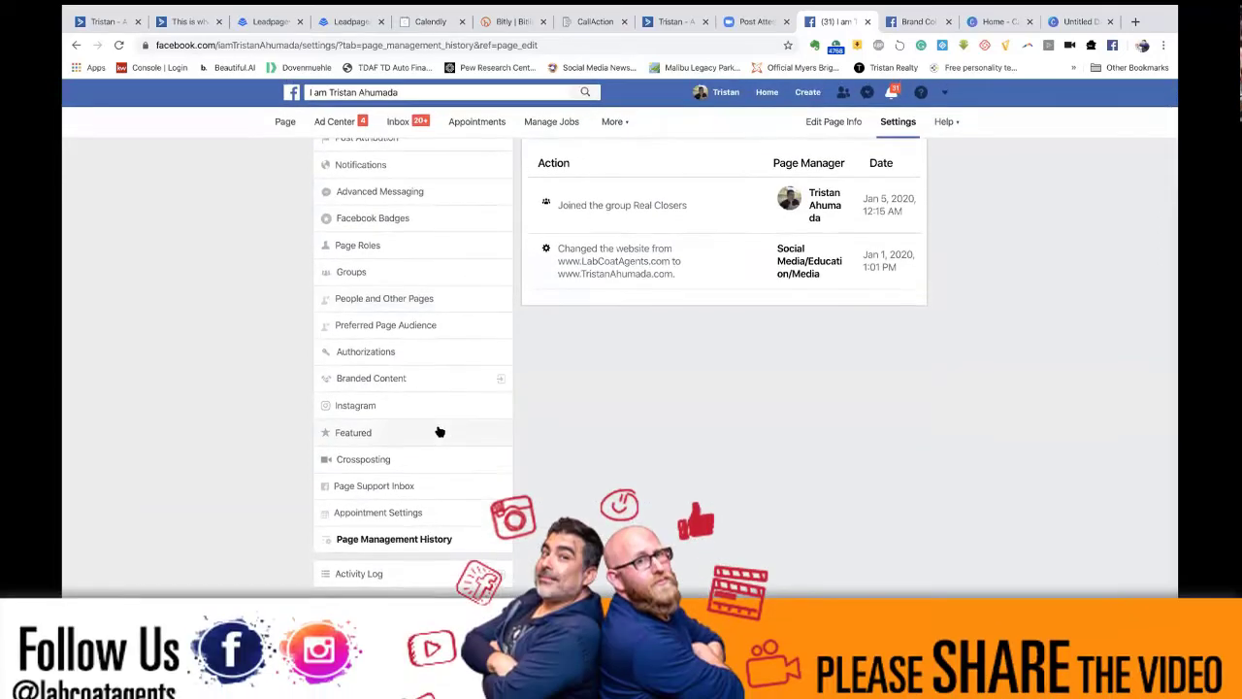
pyautogui.scroll(4, 440, 432)
pyautogui.scroll(-1, 439, 431)
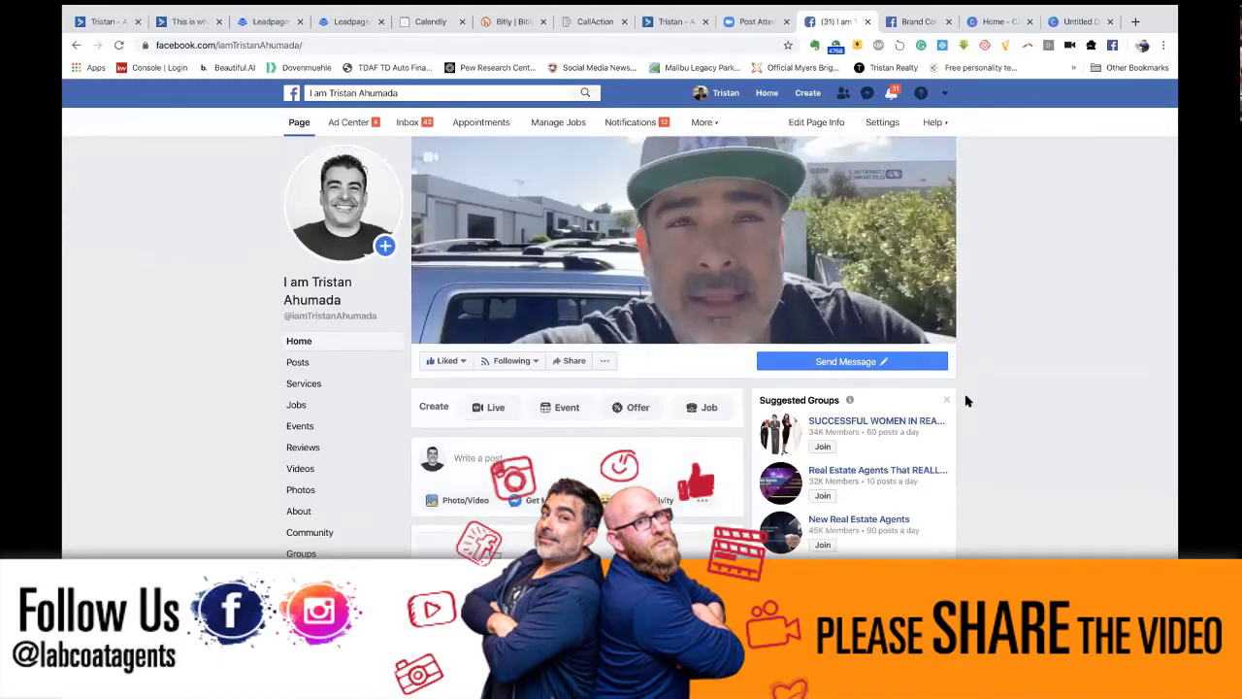
# Step: Go down to the page's pinned post and close all the open chat tabs that overlap the posts
pyautogui.scroll(-1, 947, 382)
pyautogui.scroll(-5, 947, 381)
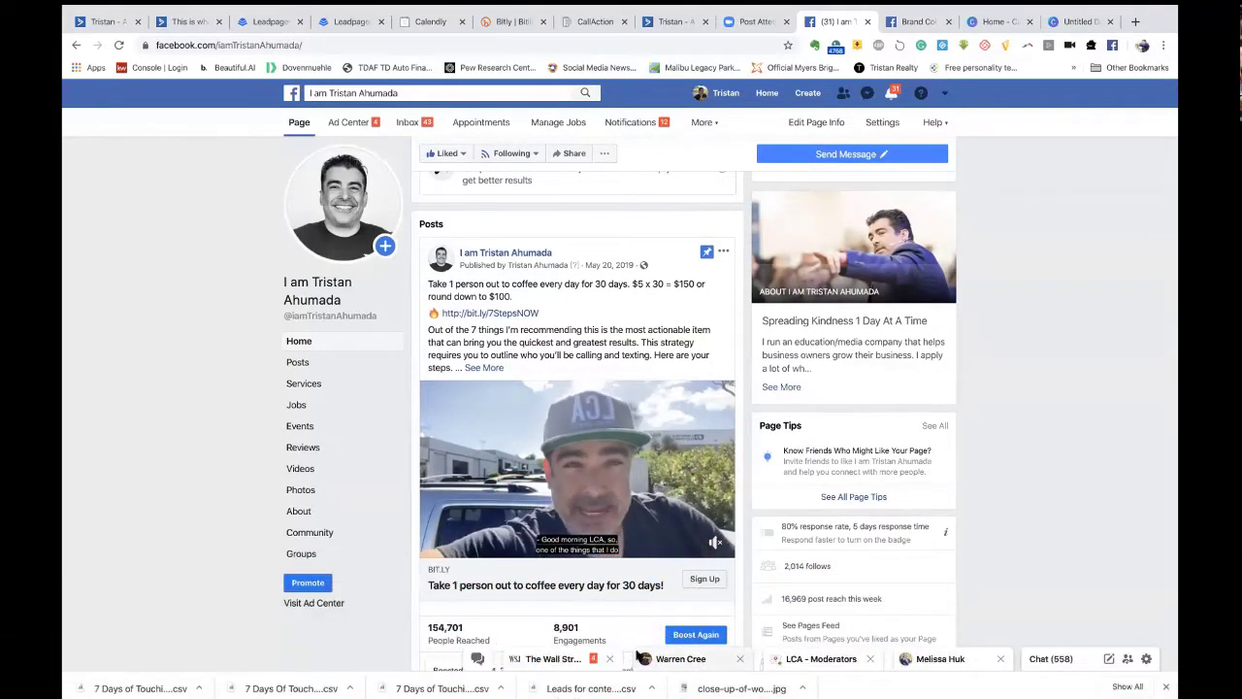
pyautogui.click(610, 659)
pyautogui.click(610, 659)
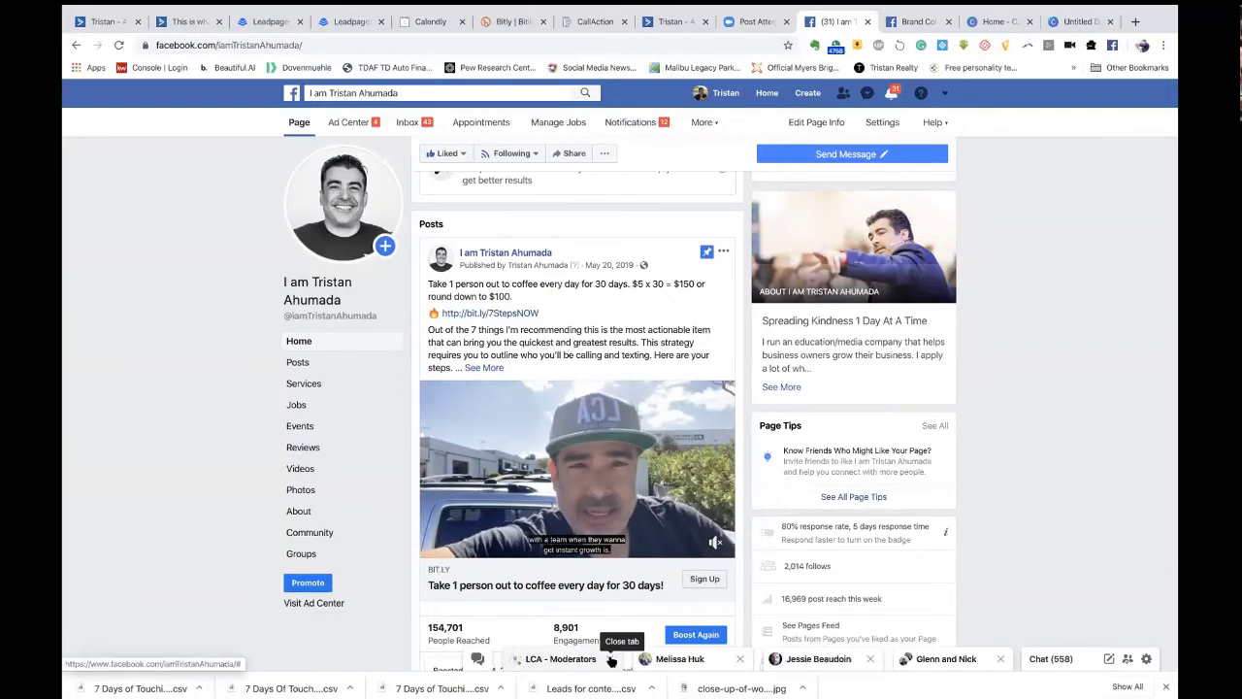
pyautogui.click(611, 659)
pyautogui.click(610, 659)
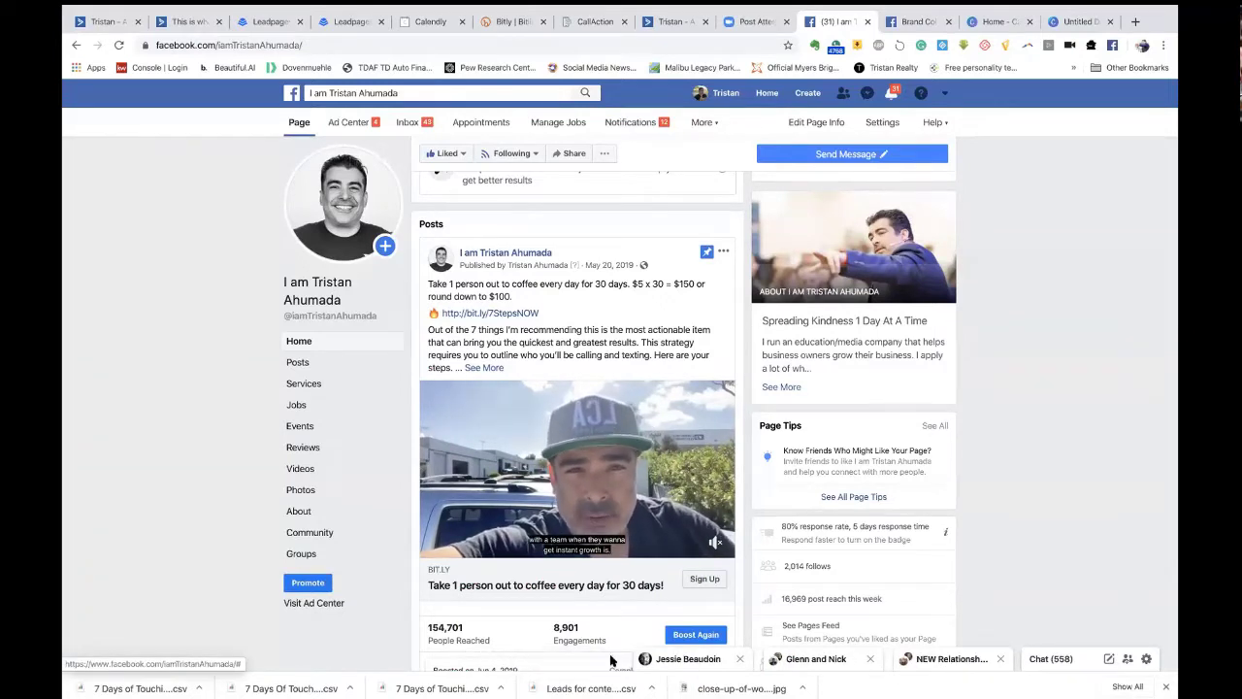
pyautogui.click(739, 659)
pyautogui.click(869, 661)
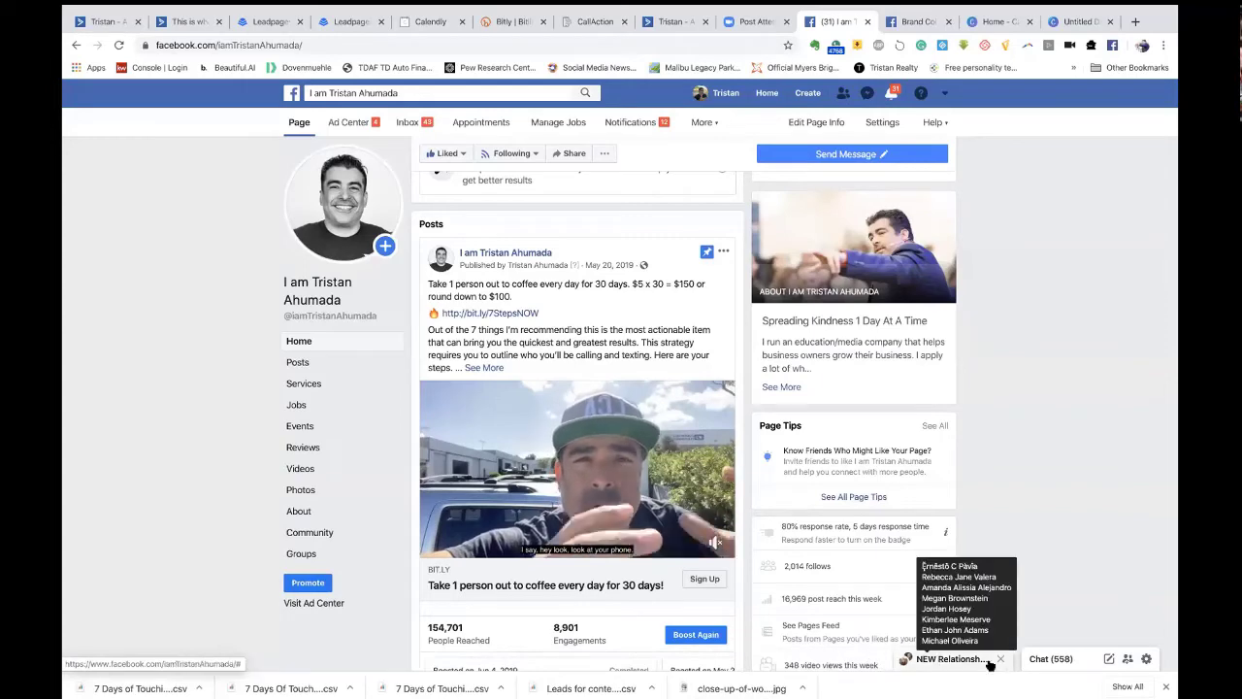
pyautogui.click(1012, 659)
# Step: Look through the page's feed of older posts, comparing the reach, engagement and boost results of each
pyautogui.scroll(-5, 662, 501)
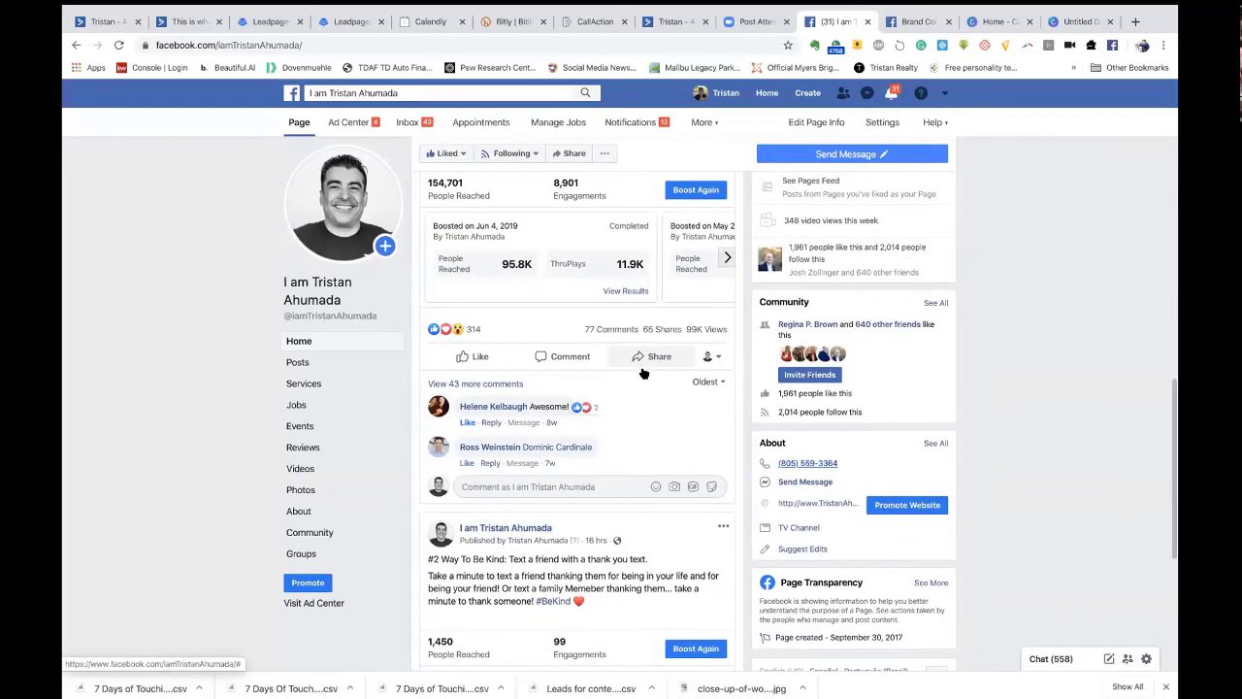
pyautogui.scroll(-4, 641, 374)
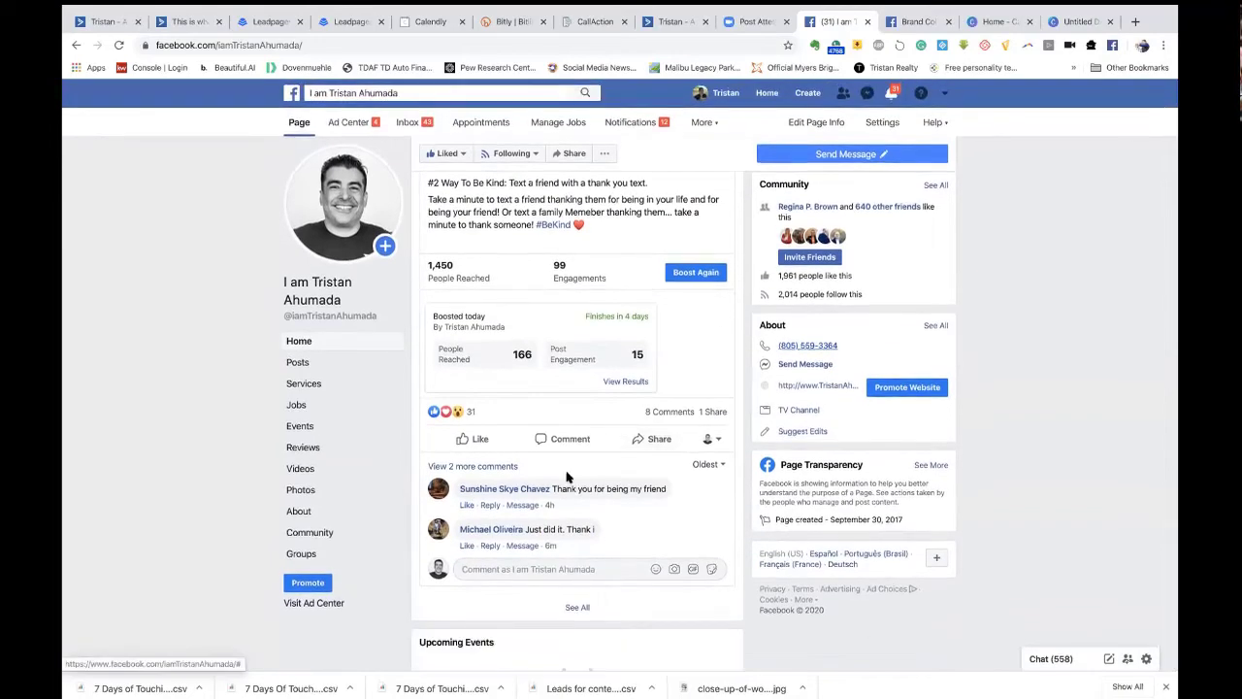
pyautogui.scroll(-15, 568, 477)
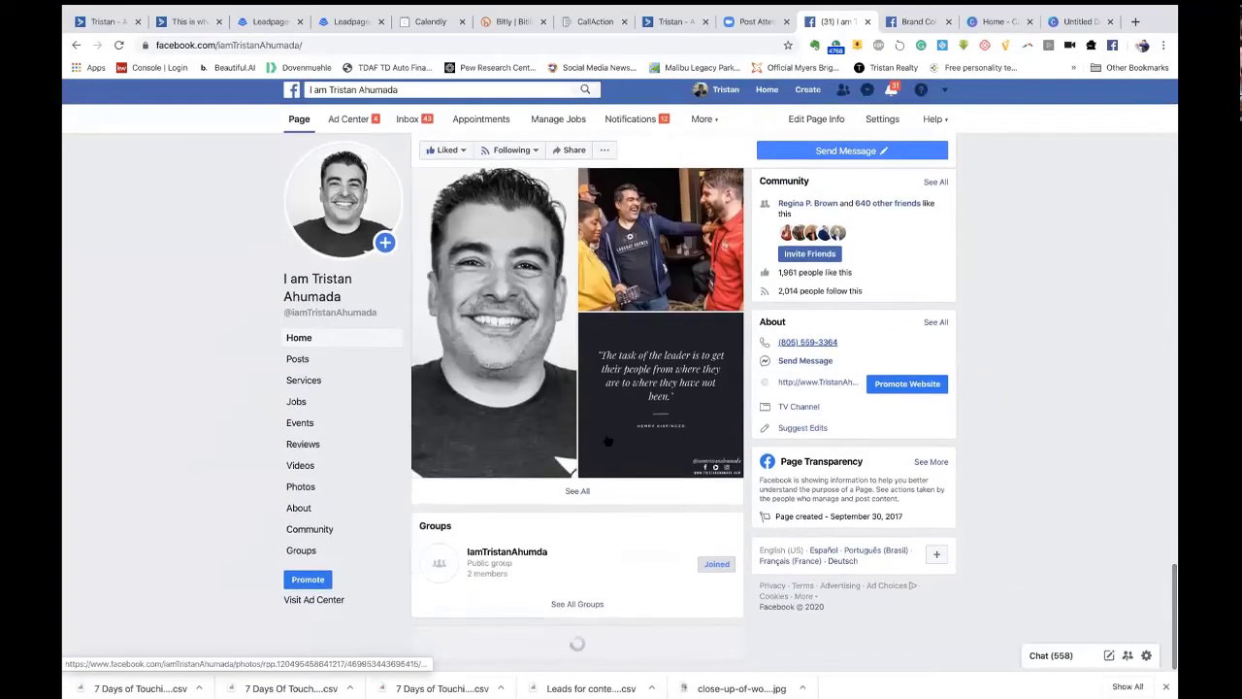
pyautogui.scroll(-1, 548, 490)
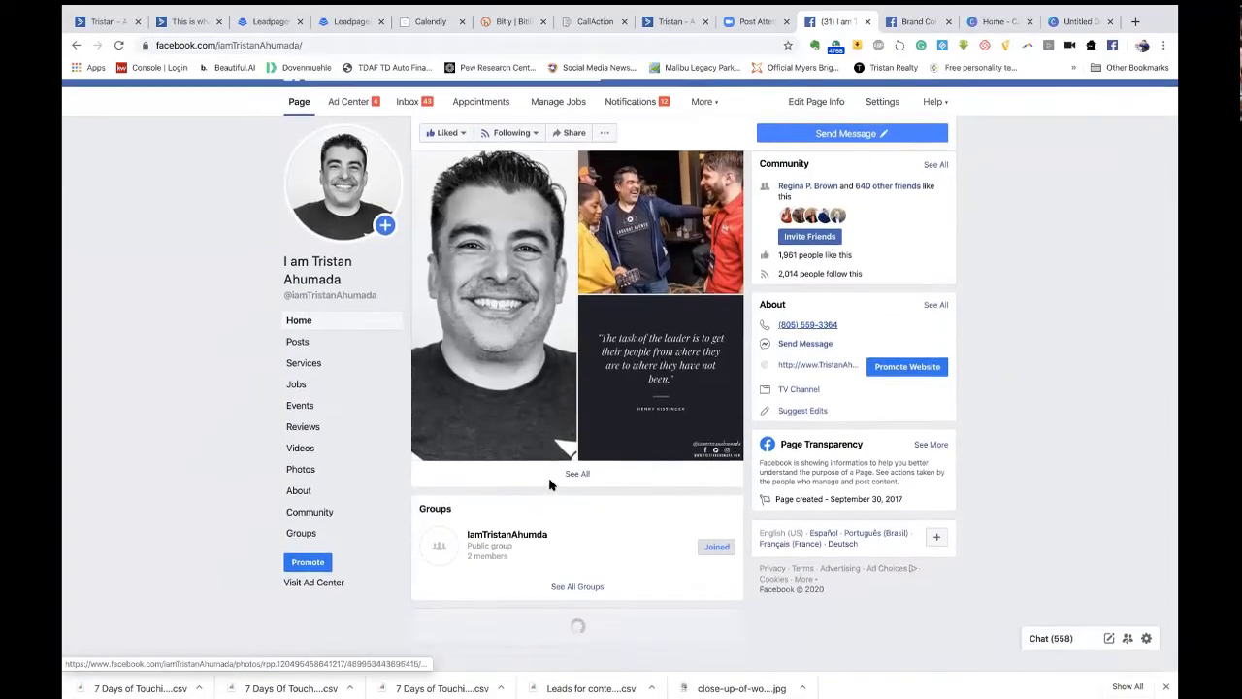
pyautogui.scroll(-15, 508, 516)
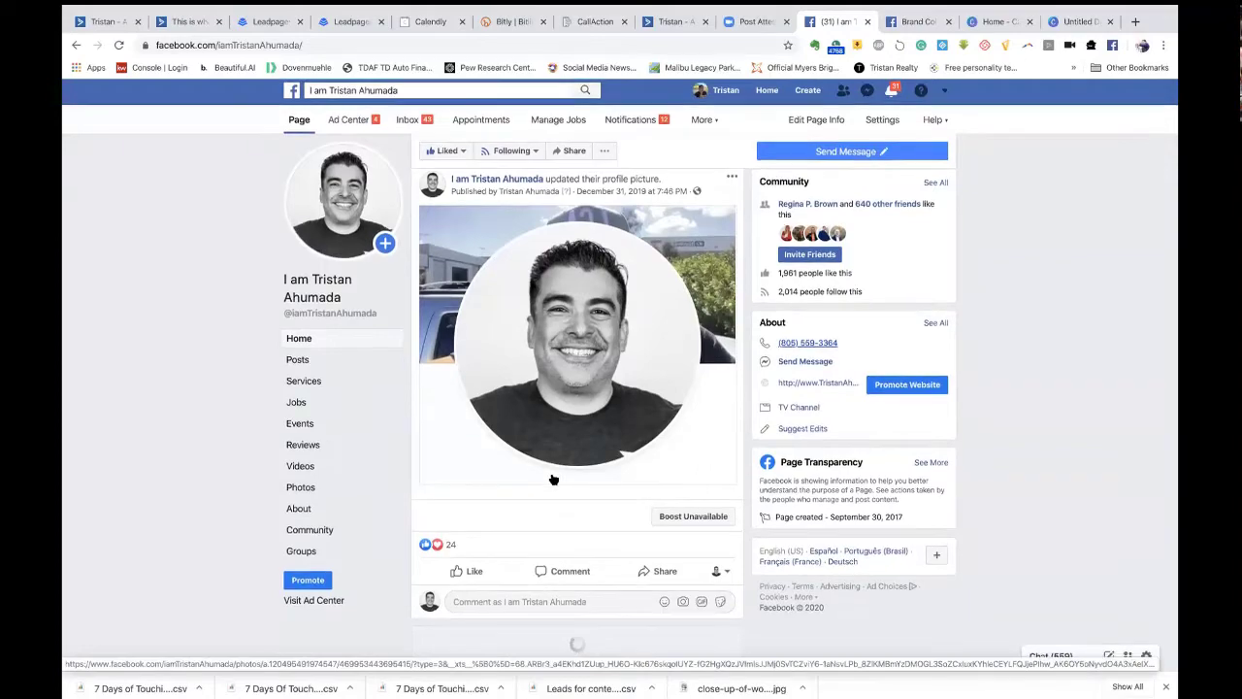
pyautogui.scroll(-3, 553, 479)
pyautogui.scroll(-5, 551, 477)
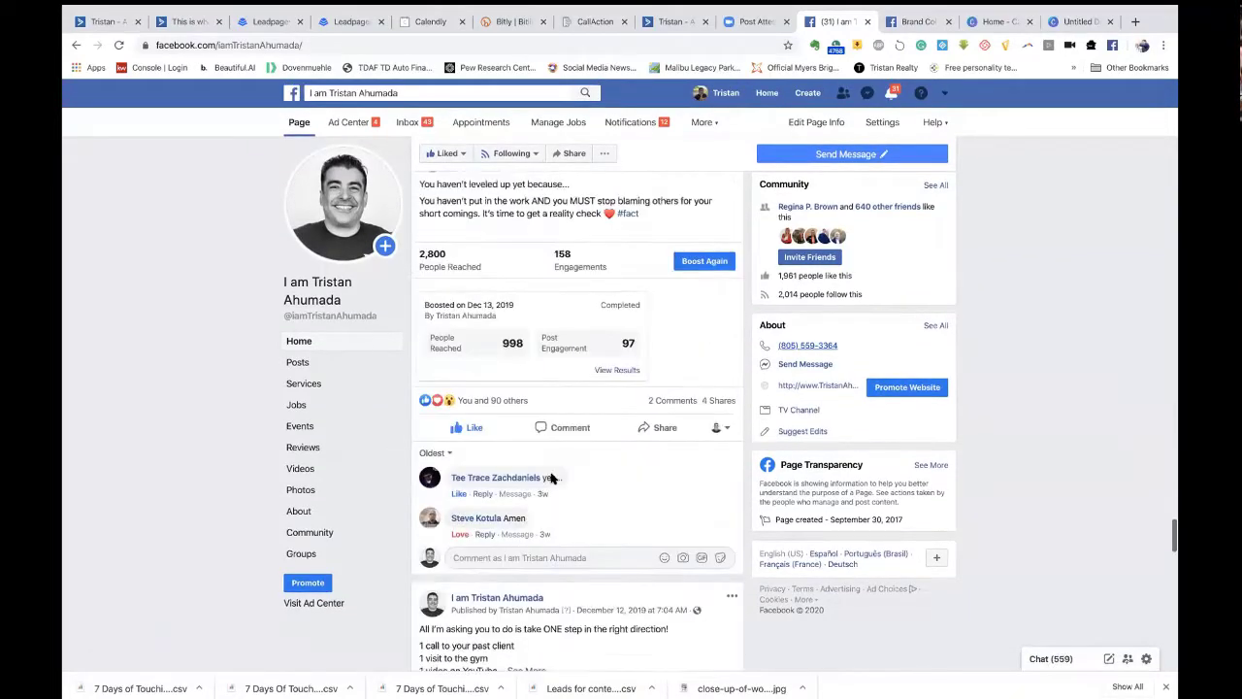
pyautogui.scroll(-15, 551, 473)
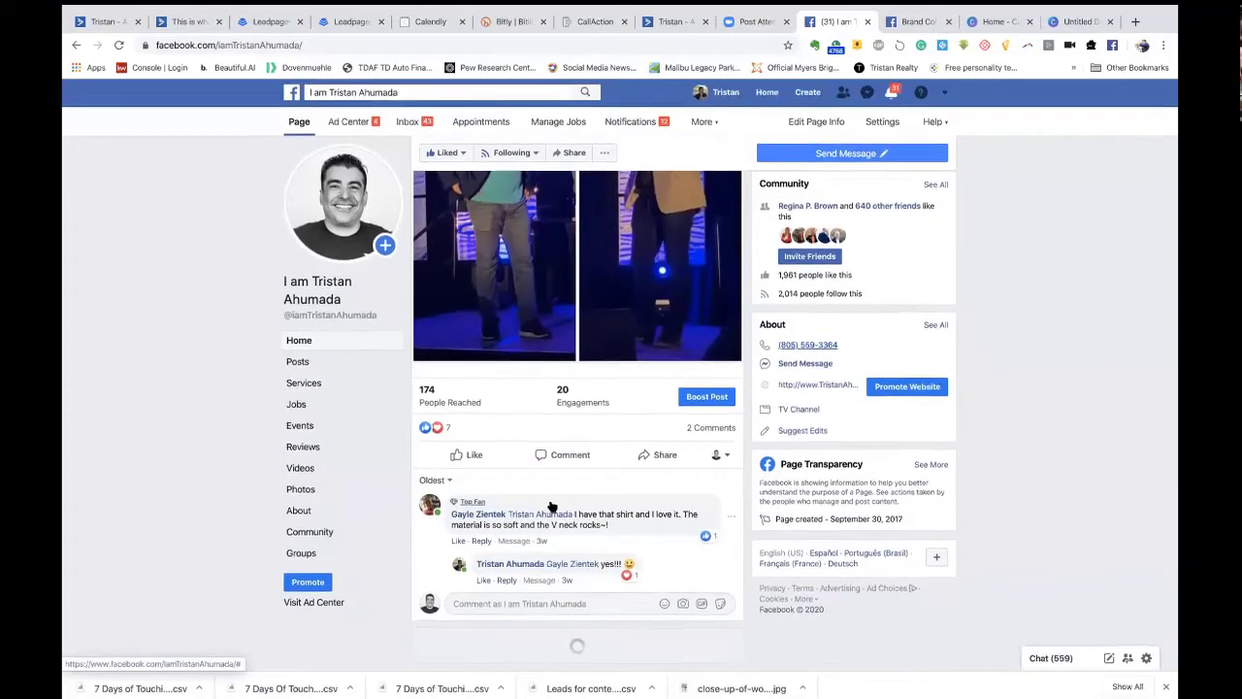
pyautogui.scroll(-10, 549, 506)
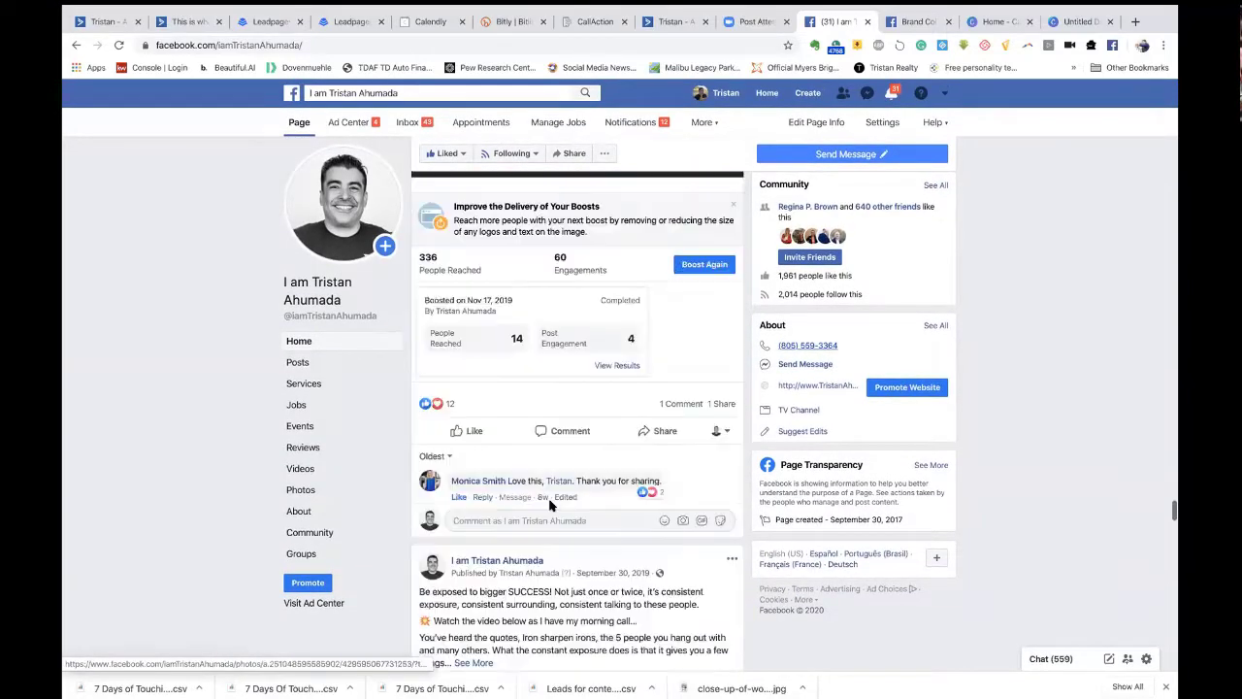
pyautogui.scroll(-10, 550, 505)
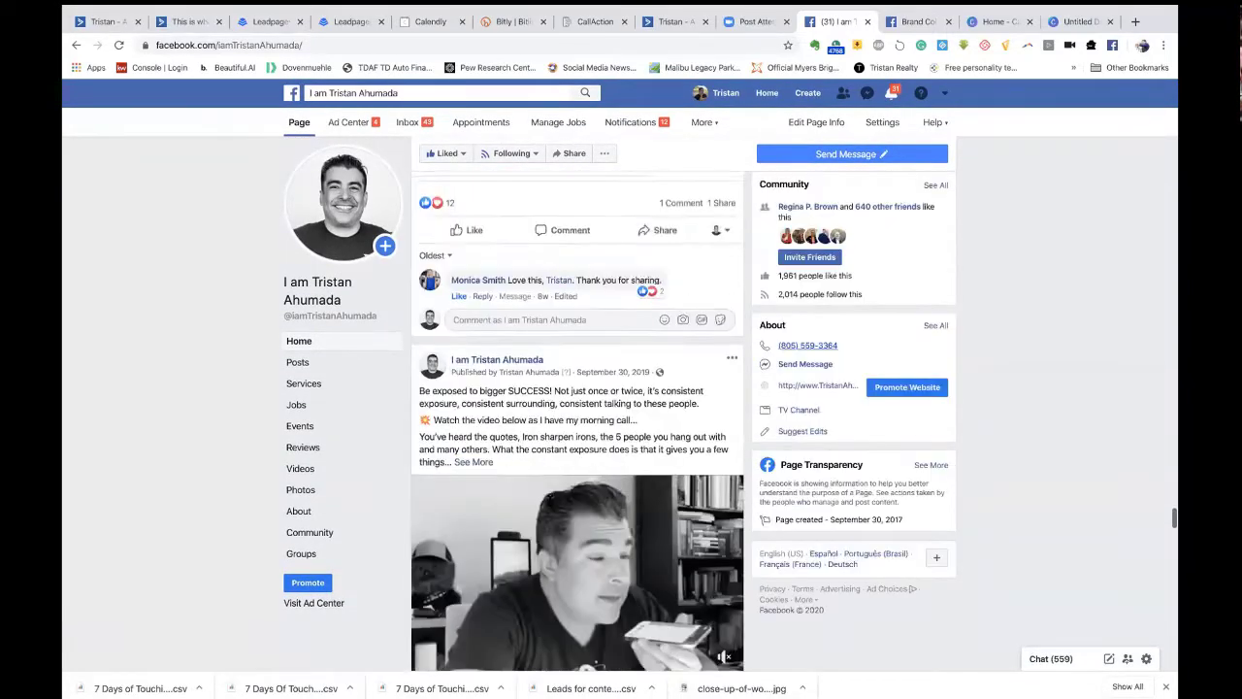
pyautogui.scroll(-10, 549, 505)
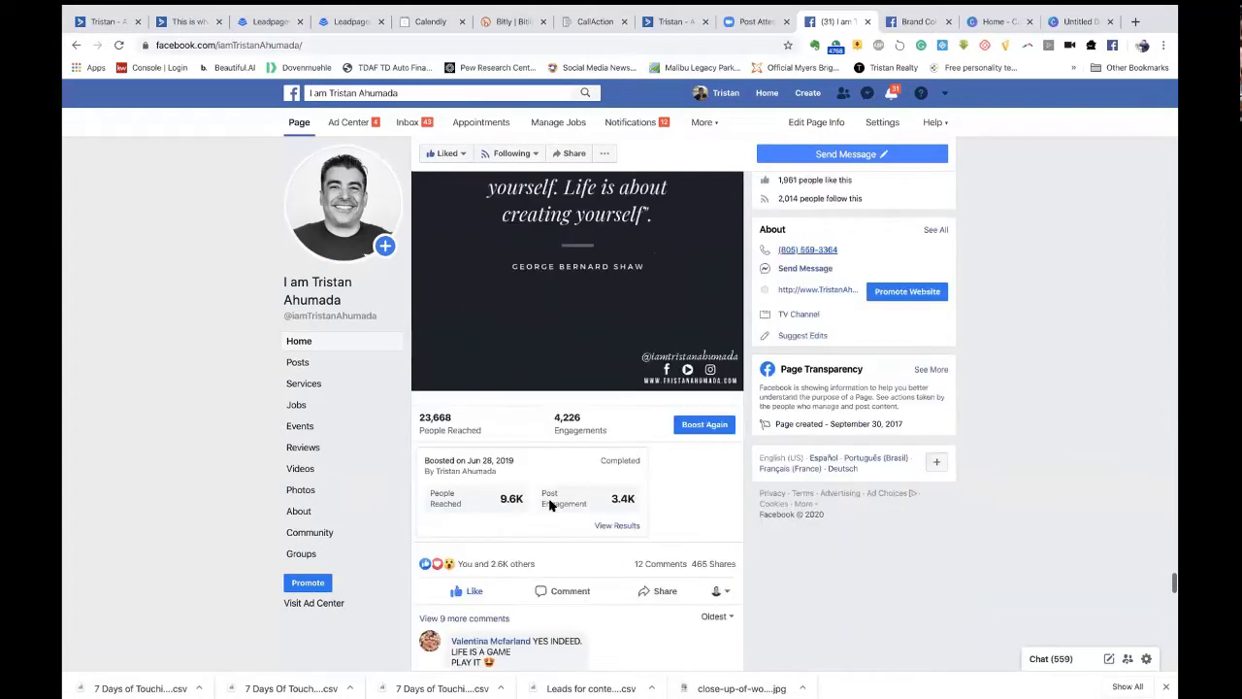
# Step: Examine the June 28, 2019 George Bernard Shaw quote post with its boost results, reactions, comments and shares
pyautogui.scroll(-1, 549, 506)
pyautogui.scroll(3, 549, 501)
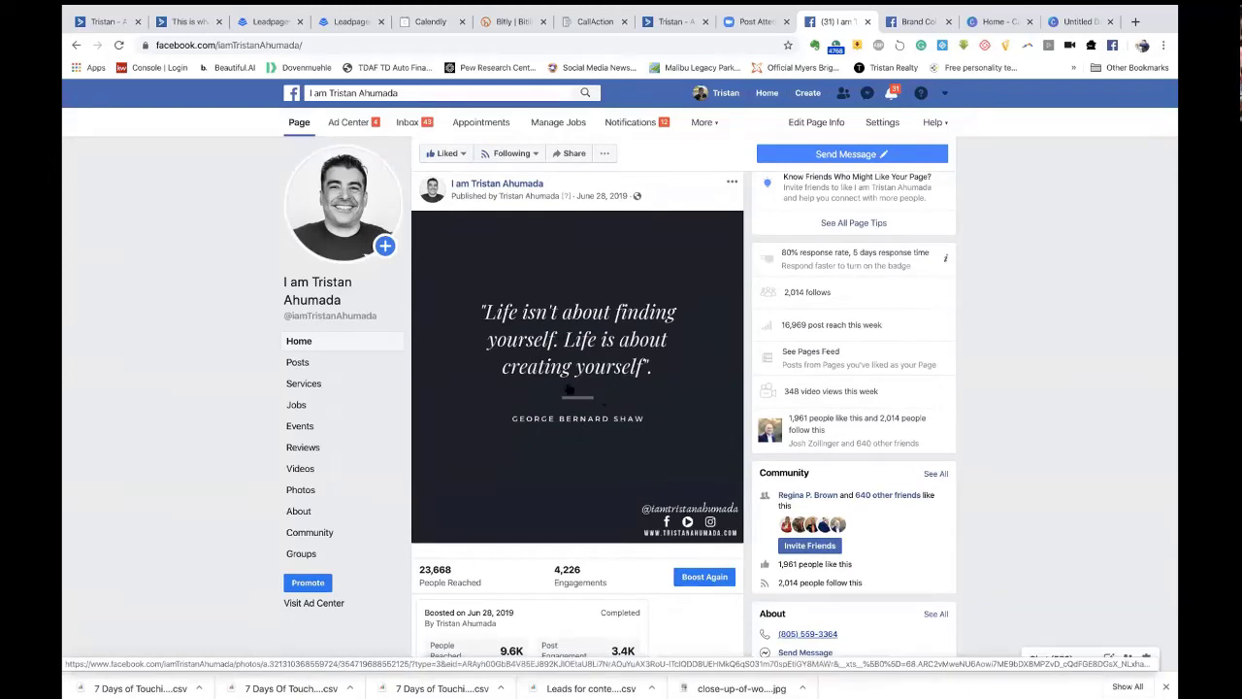
pyautogui.scroll(1, 569, 388)
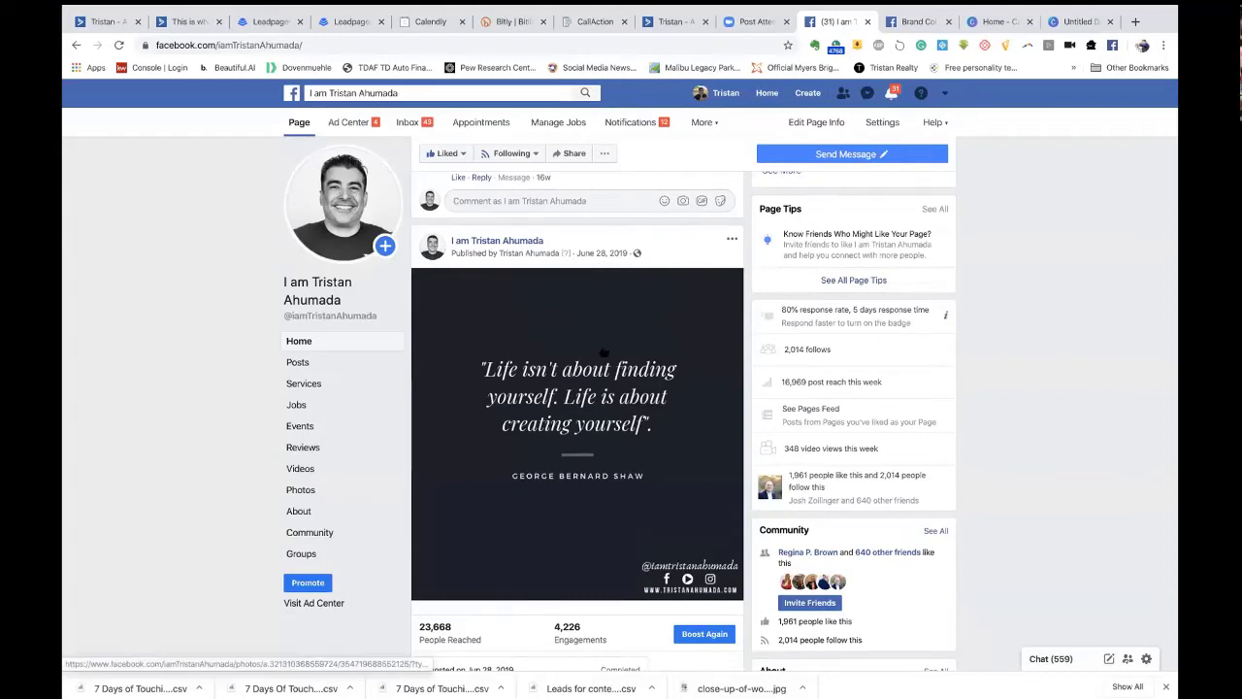
pyautogui.scroll(-3, 596, 358)
pyautogui.scroll(-5, 596, 359)
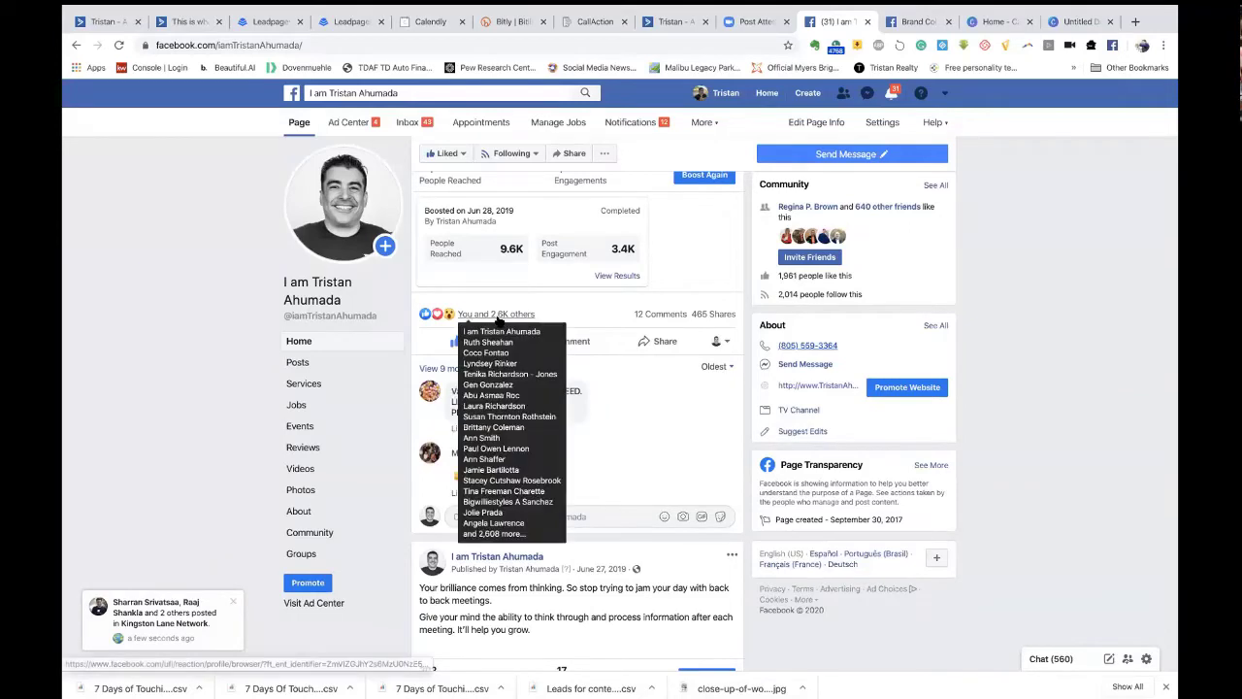
pyautogui.moveTo(705, 323)
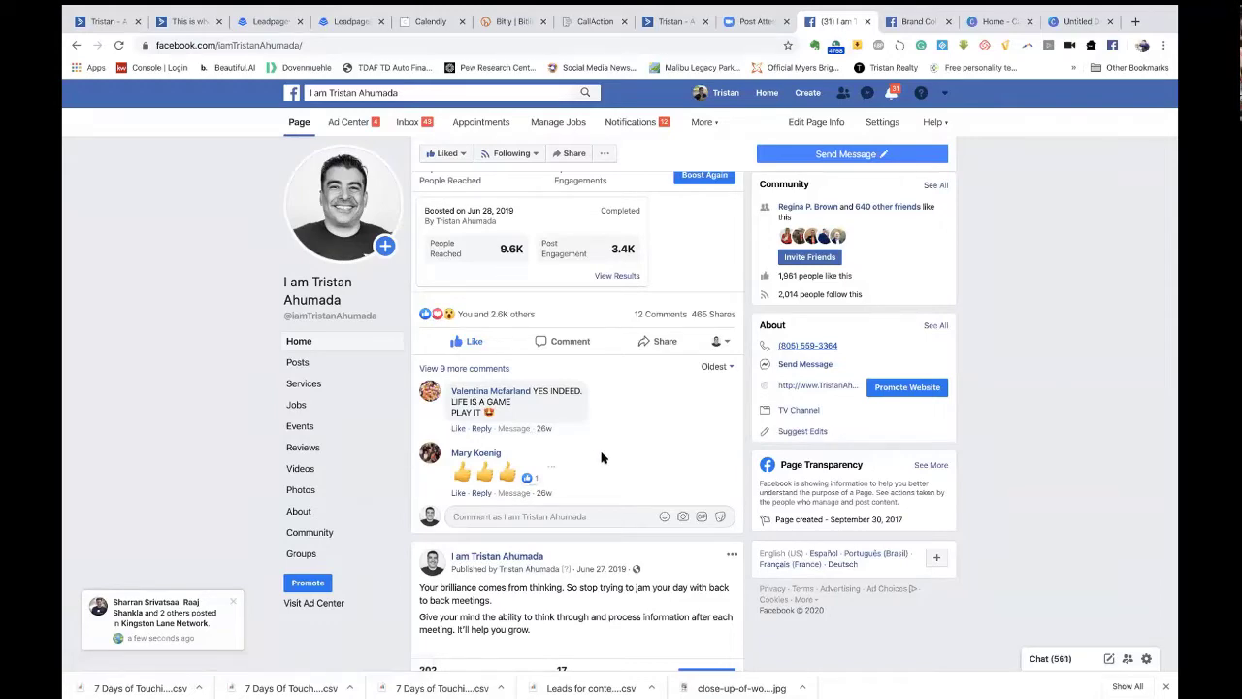
pyautogui.scroll(1, 600, 457)
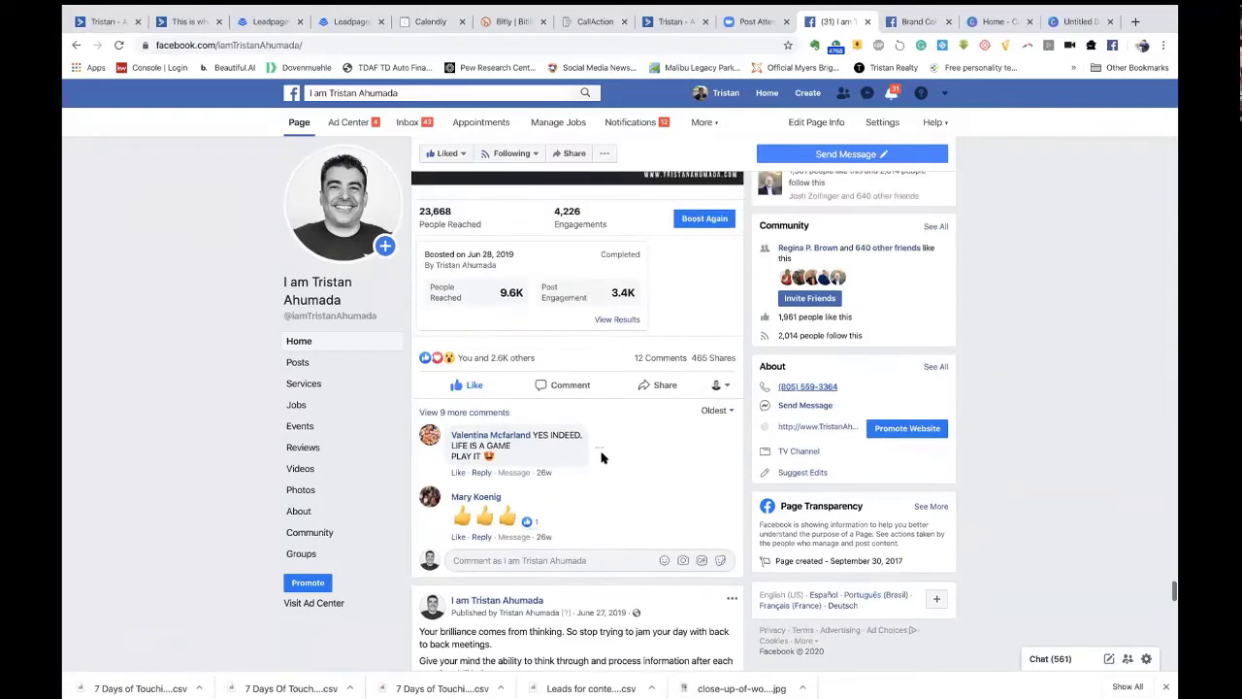
pyautogui.scroll(3, 601, 457)
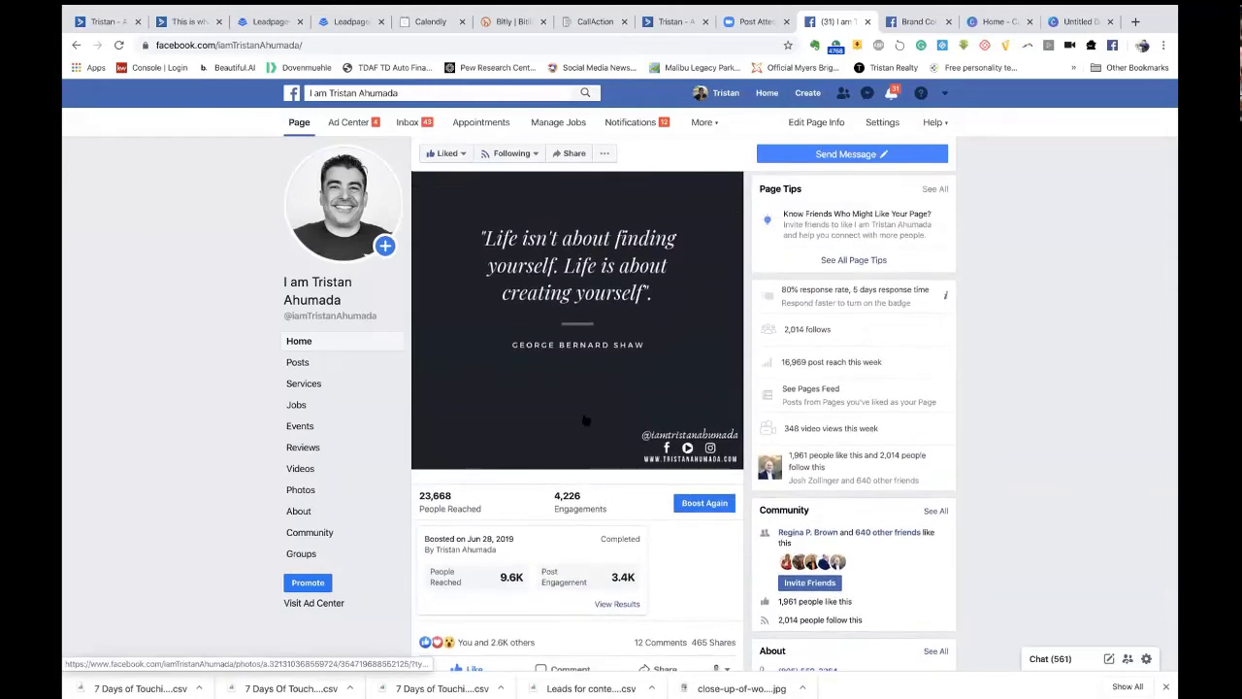
pyautogui.scroll(1, 577, 418)
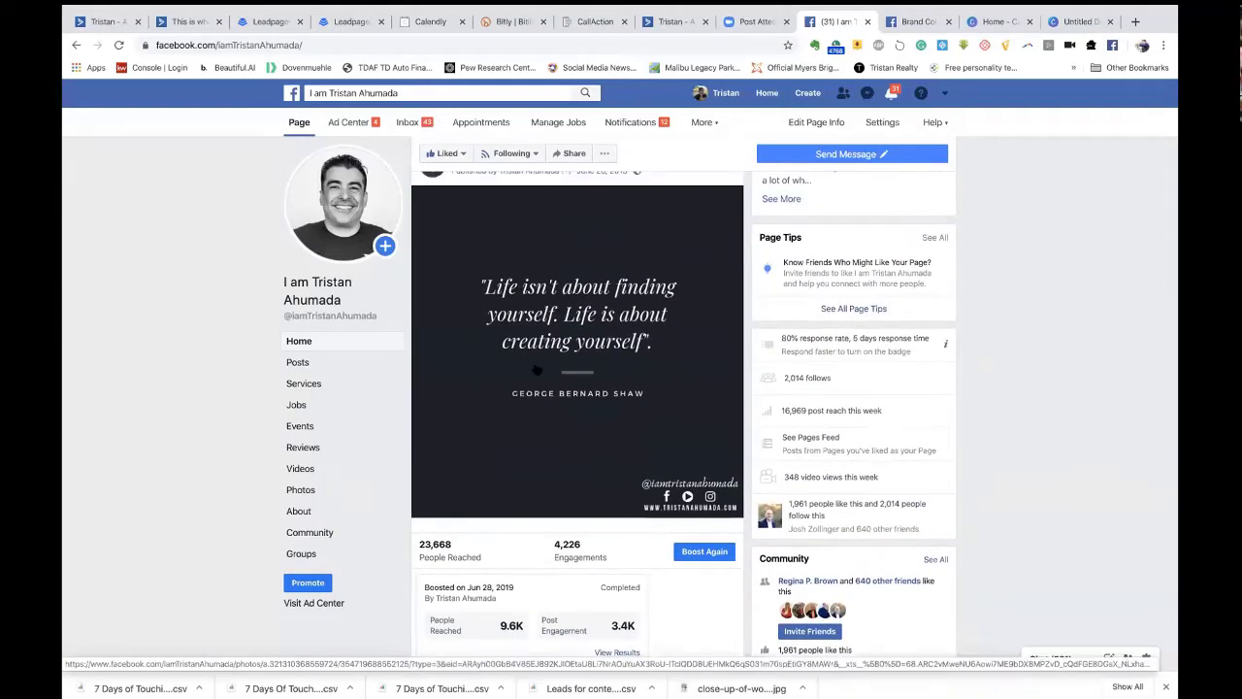